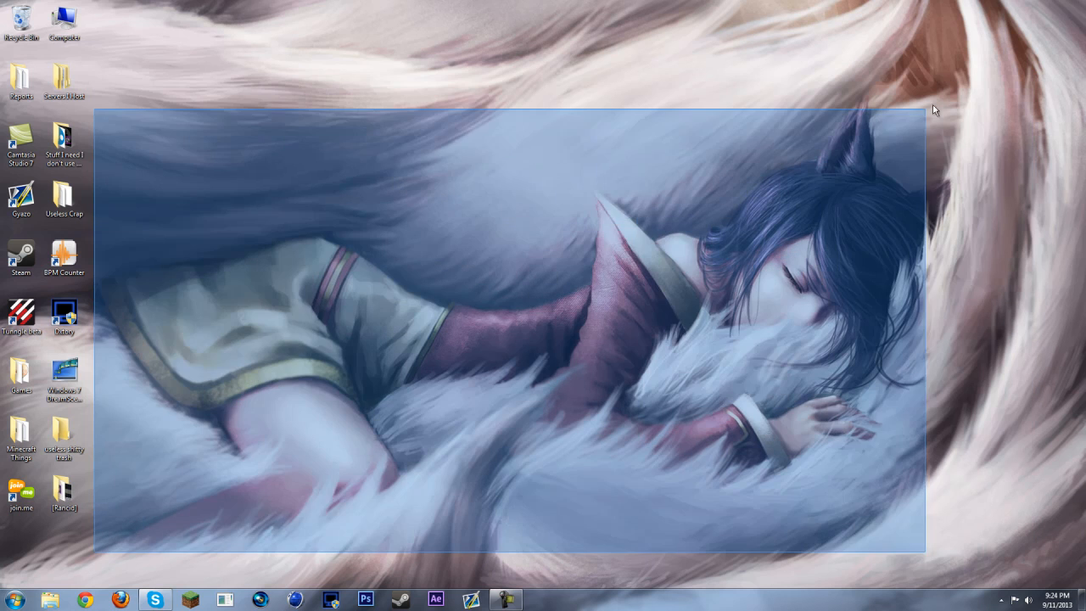
# Switch to After Effects, bring the Project panel to the front and narrow its column.
pyautogui.click(435, 600)
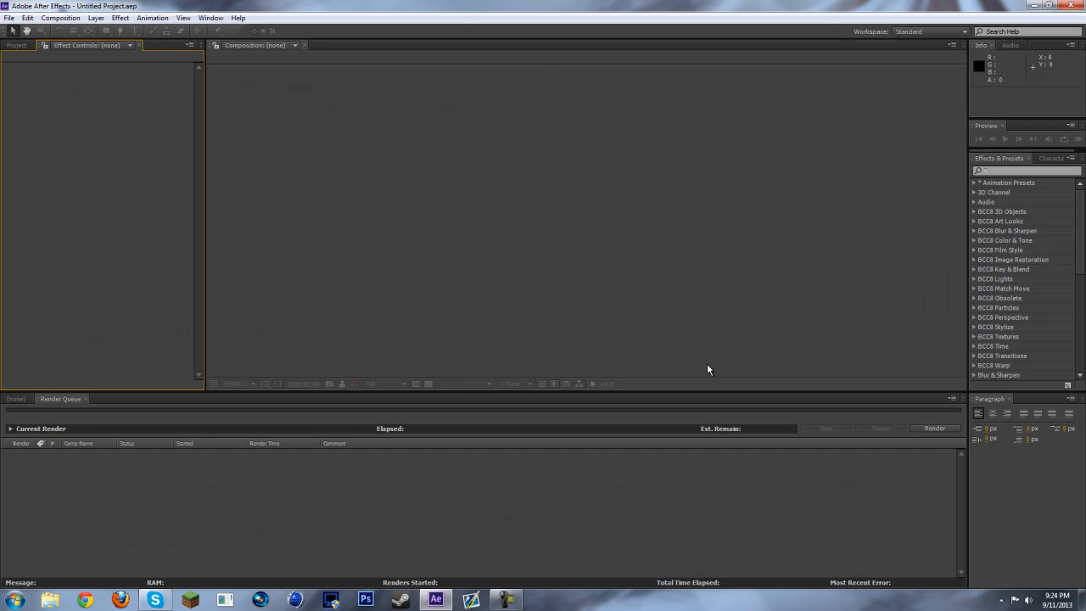
pyautogui.click(21, 45)
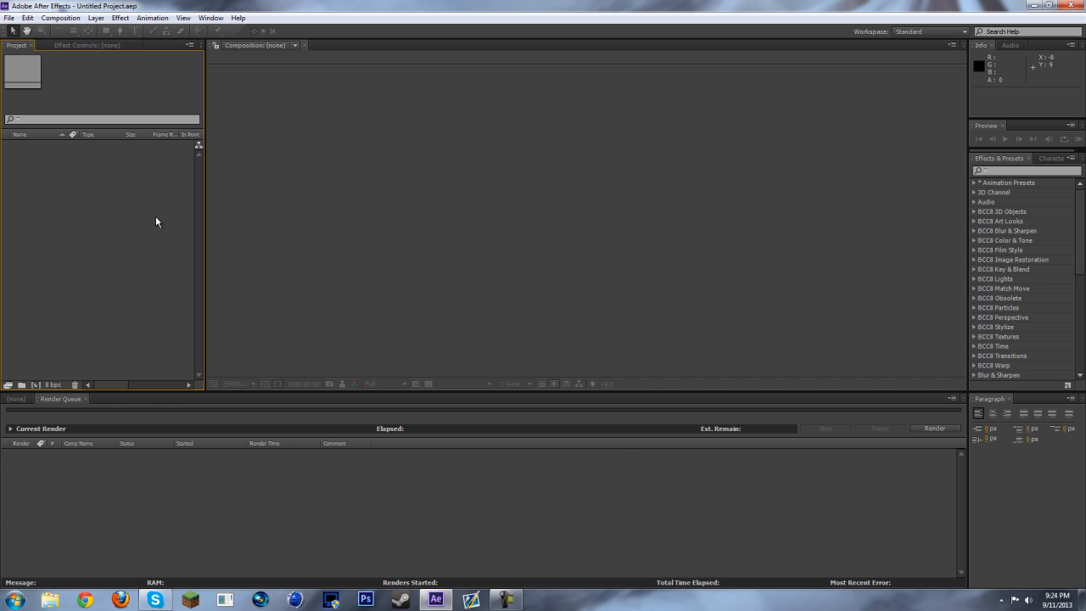
pyautogui.moveTo(529, 3); pyautogui.dragTo(572, 3)
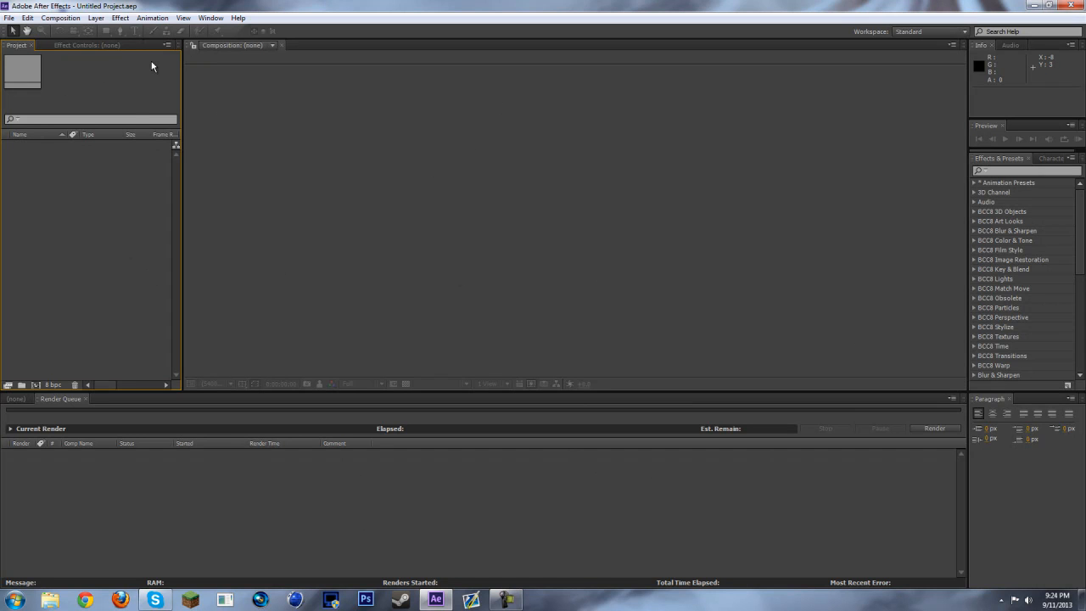
# Close the Project, Render Queue, timeline, Preview, Effects & Presets and Info panels, and widen the Effect Controls panel.
pyautogui.click(32, 46)
pyautogui.click(85, 399)
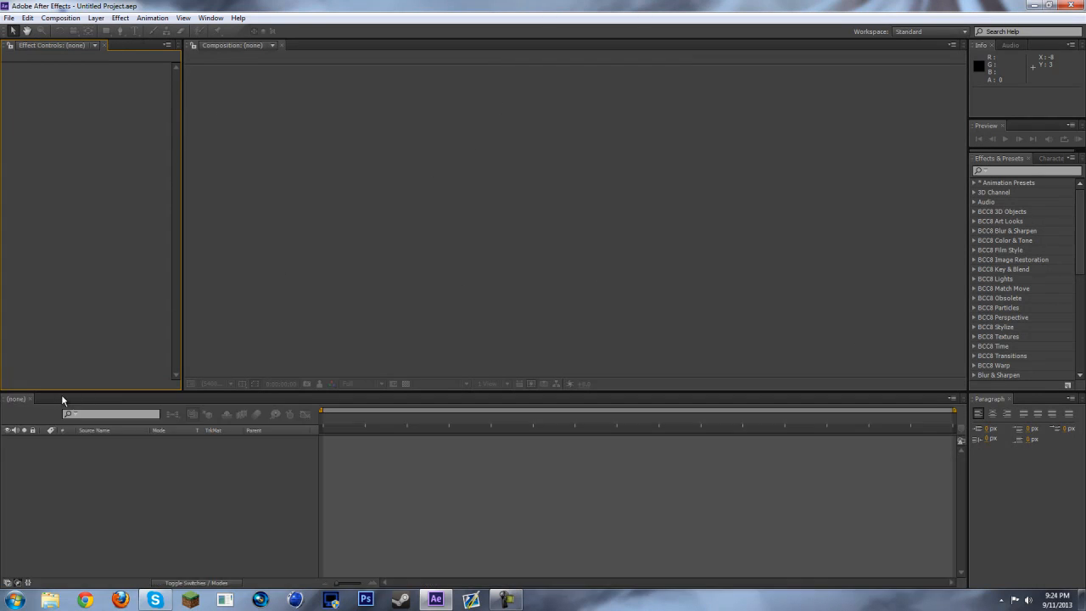
pyautogui.click(31, 399)
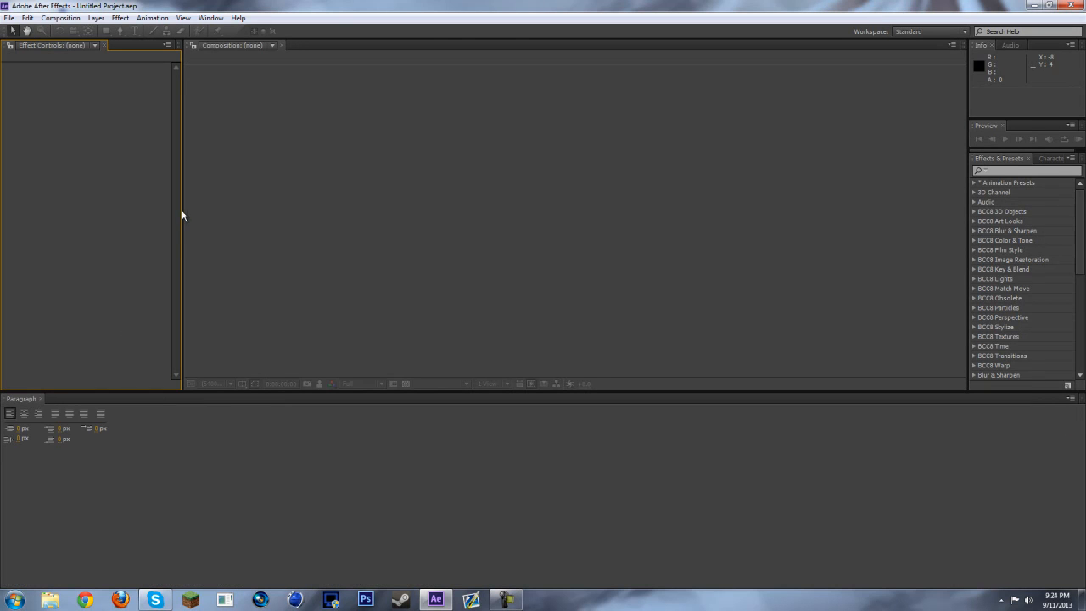
pyautogui.moveTo(180, 212); pyautogui.dragTo(872, 222)
pyautogui.click(1002, 126)
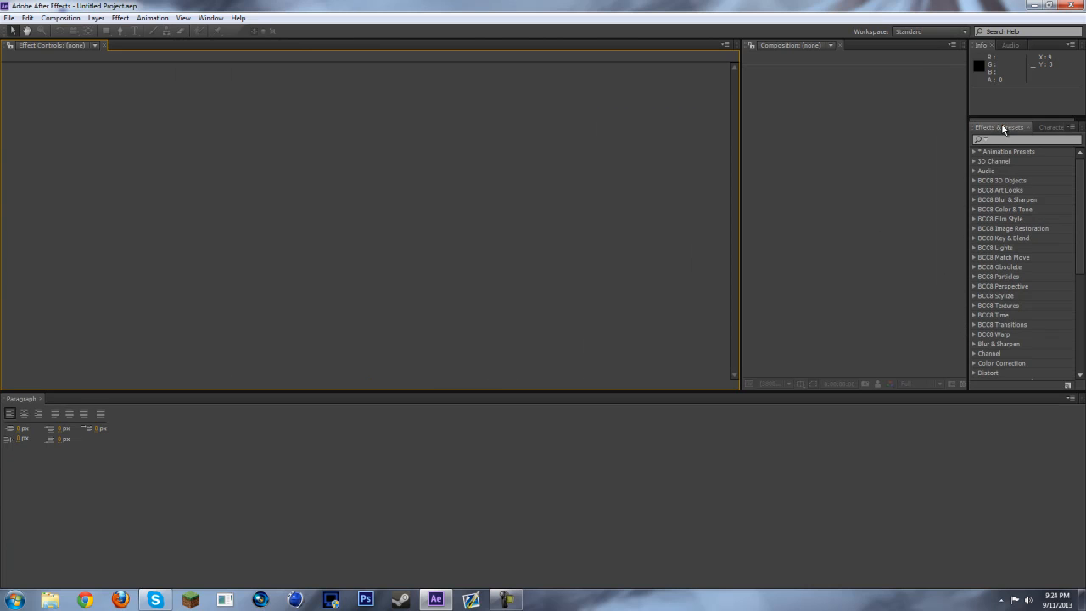
pyautogui.click(1028, 127)
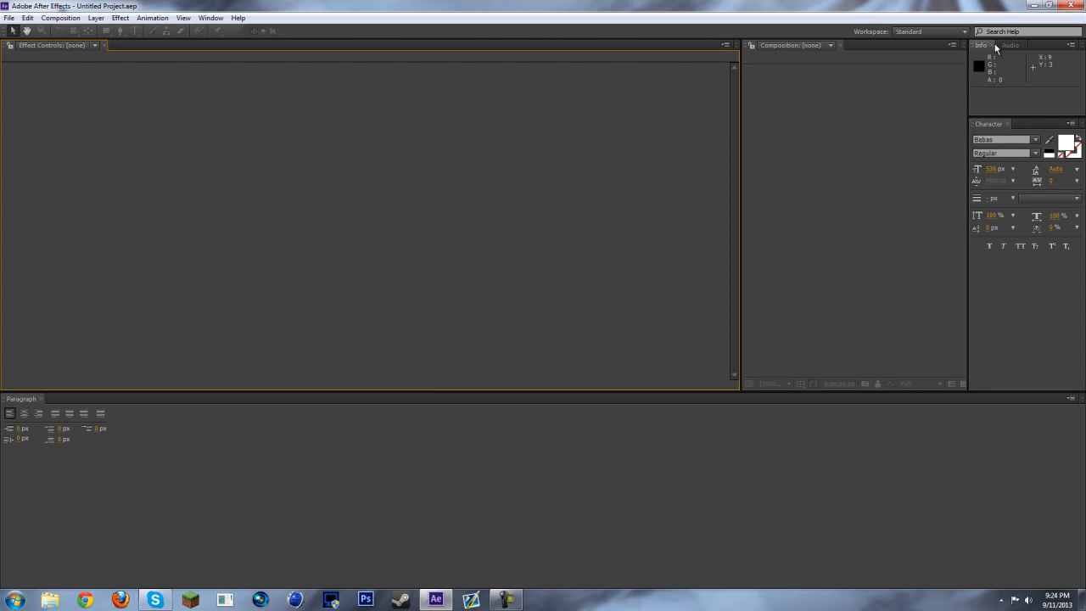
pyautogui.click(994, 44)
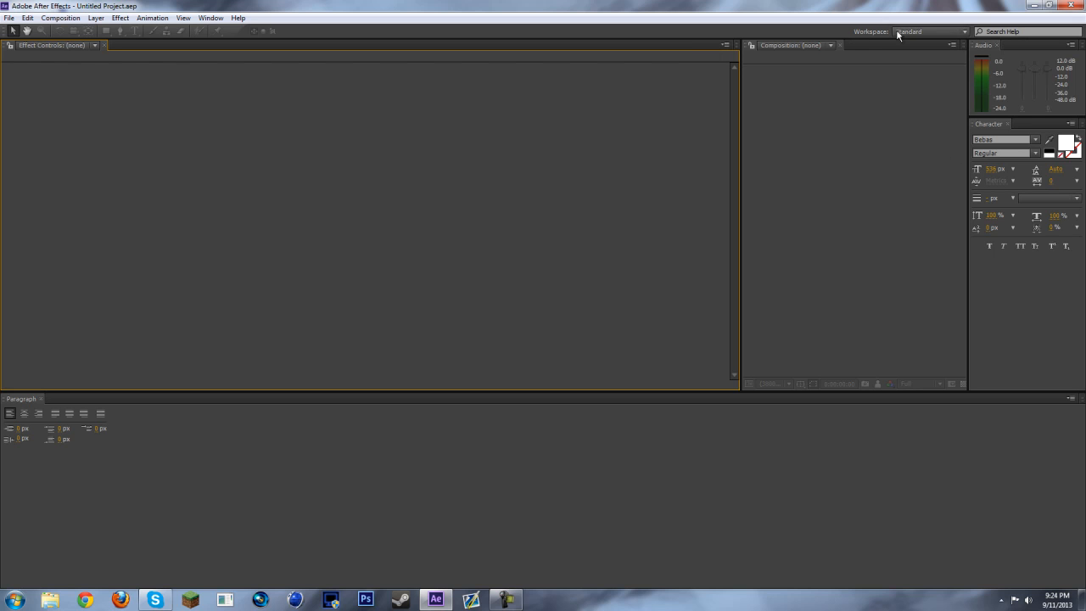
# Reset the Standard workspace to its original layout.
pyautogui.click(926, 32)
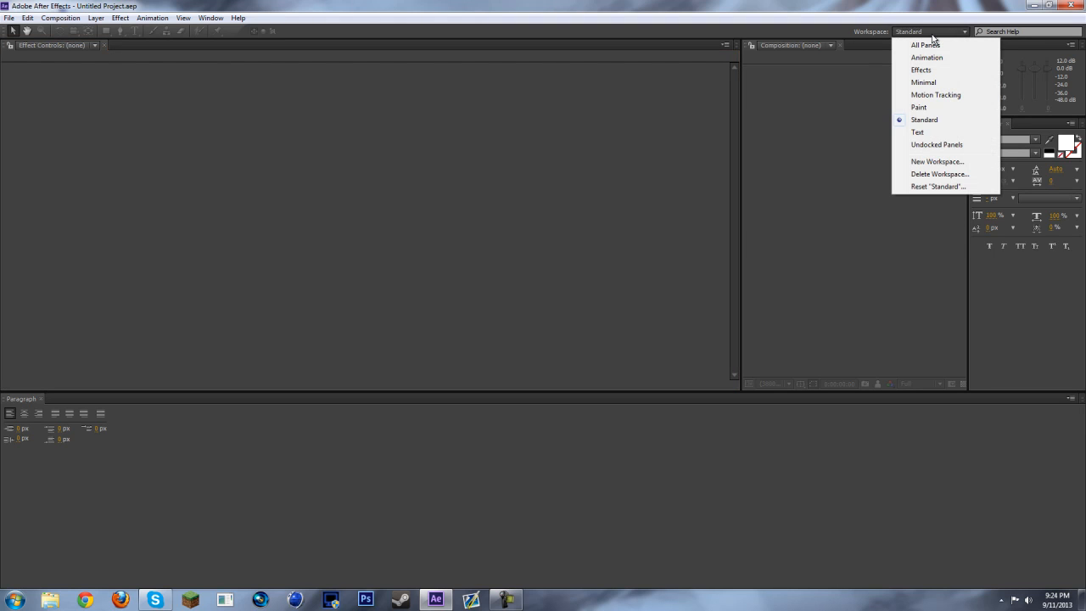
pyautogui.click(935, 187)
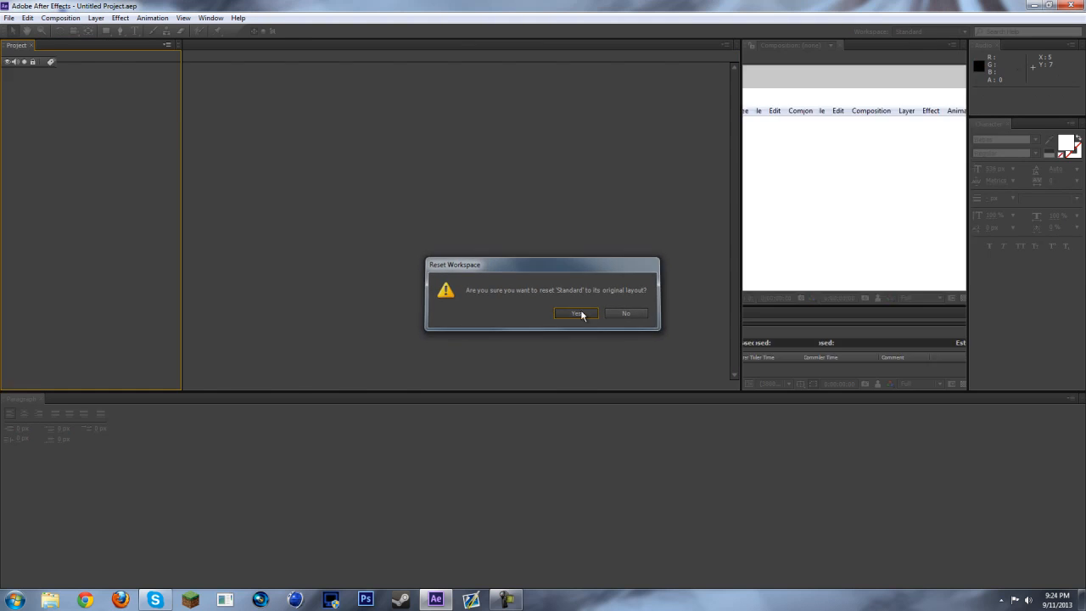
pyautogui.click(578, 314)
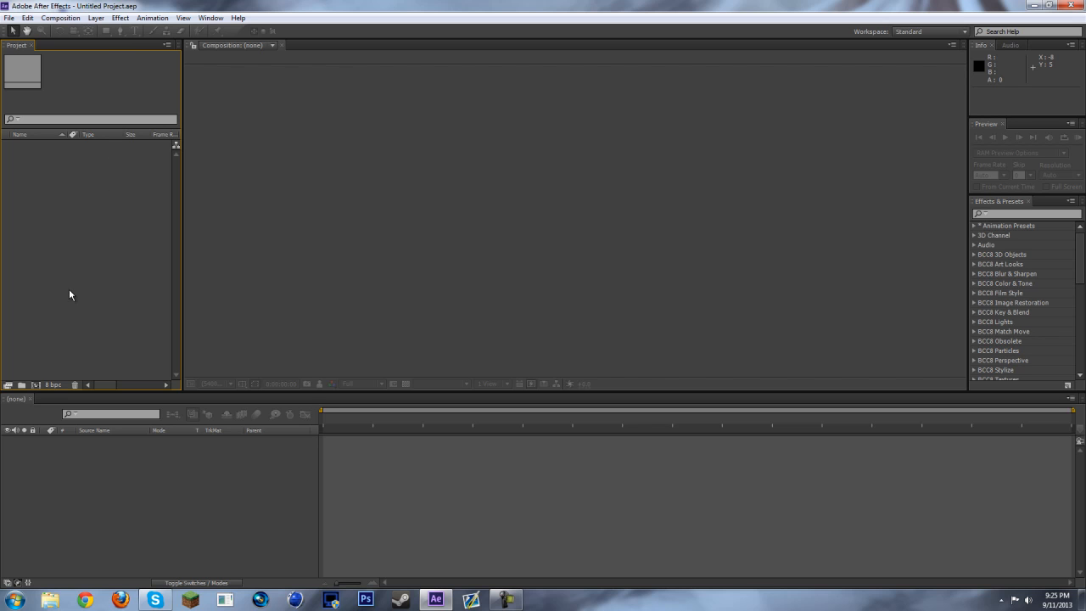
pyautogui.click(8, 18)
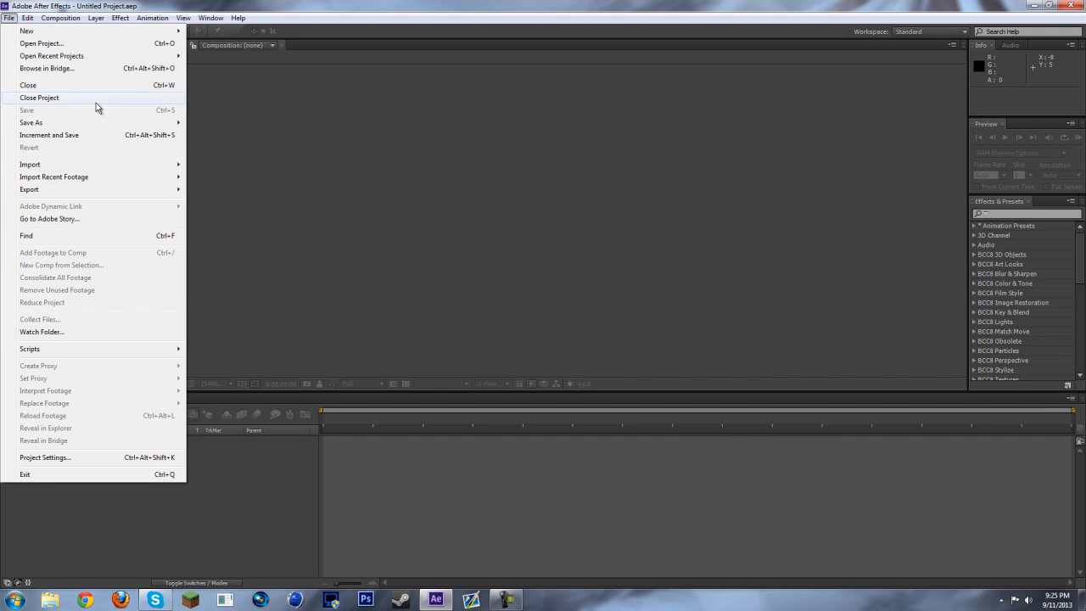
pyautogui.moveTo(65, 167)
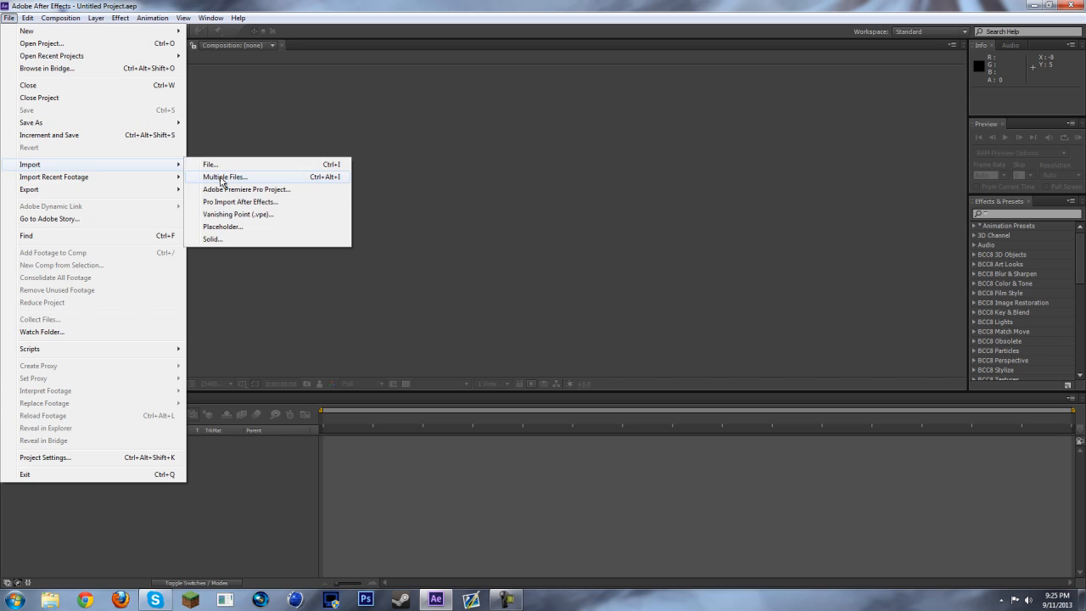
pyautogui.click(256, 278)
pyautogui.click(106, 250)
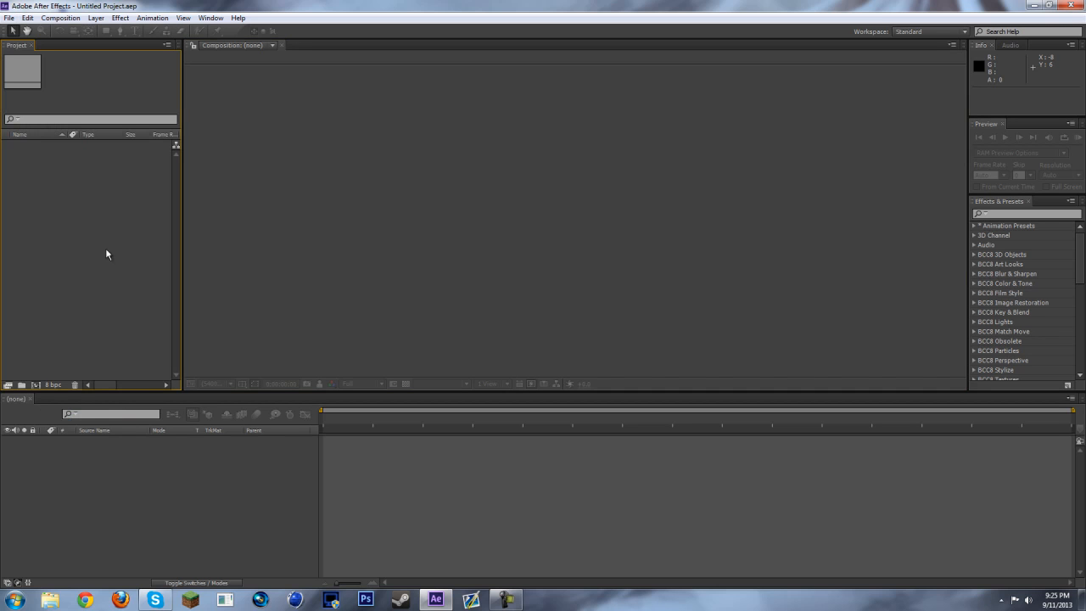
pyautogui.click(209, 229)
pyautogui.click(231, 467)
pyautogui.click(363, 309)
pyautogui.click(142, 294)
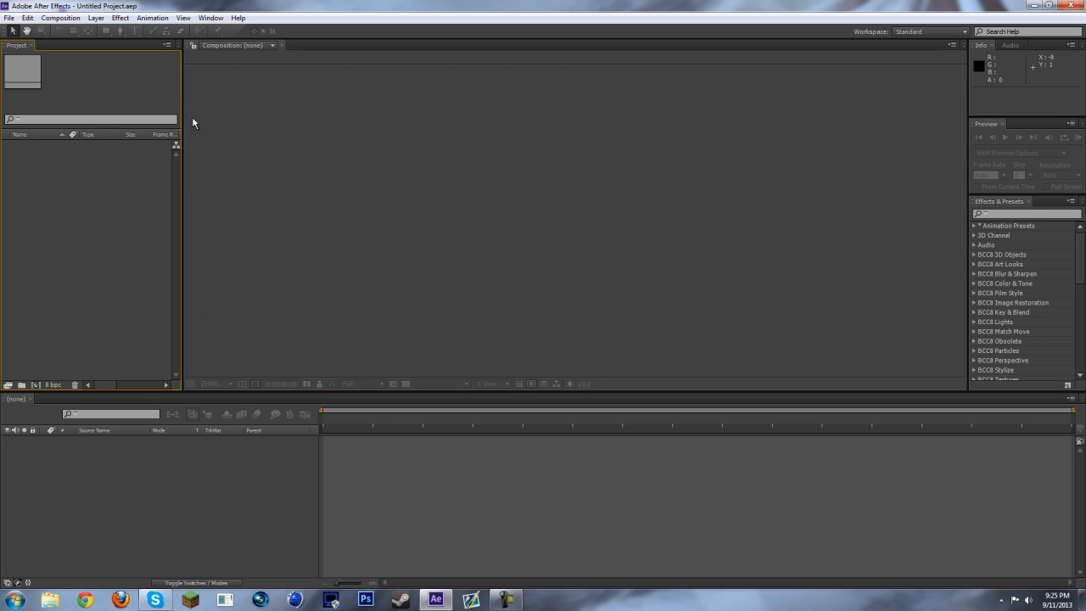
# Import the firstonoak video clip from the "Clips I can edit" folder into the project.
pyautogui.doubleClick(113, 180)
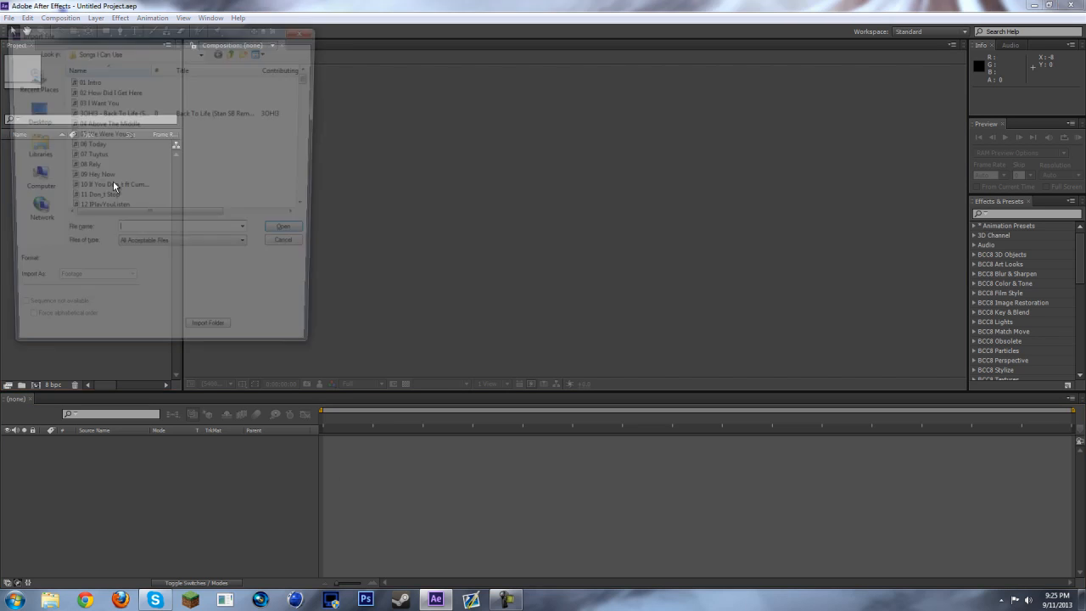
pyautogui.click(233, 52)
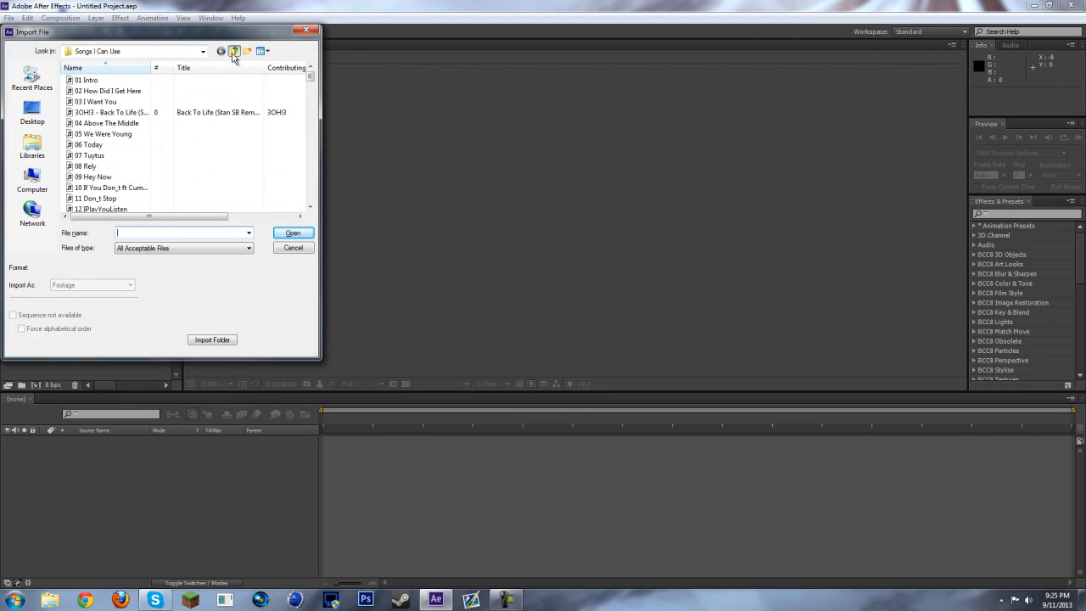
pyautogui.doubleClick(121, 113)
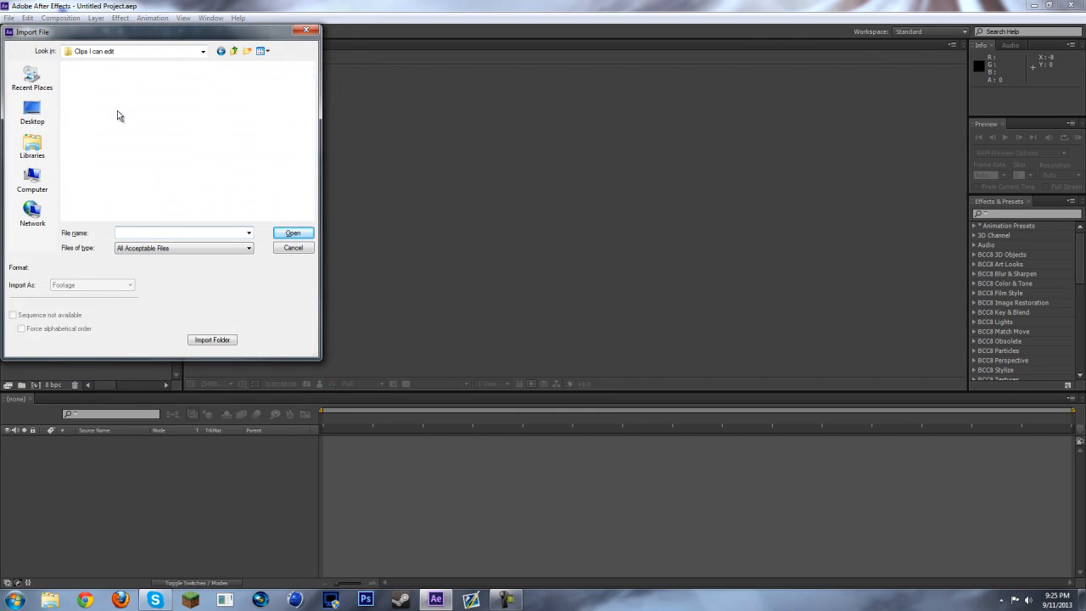
pyautogui.scroll(-5, 254, 144)
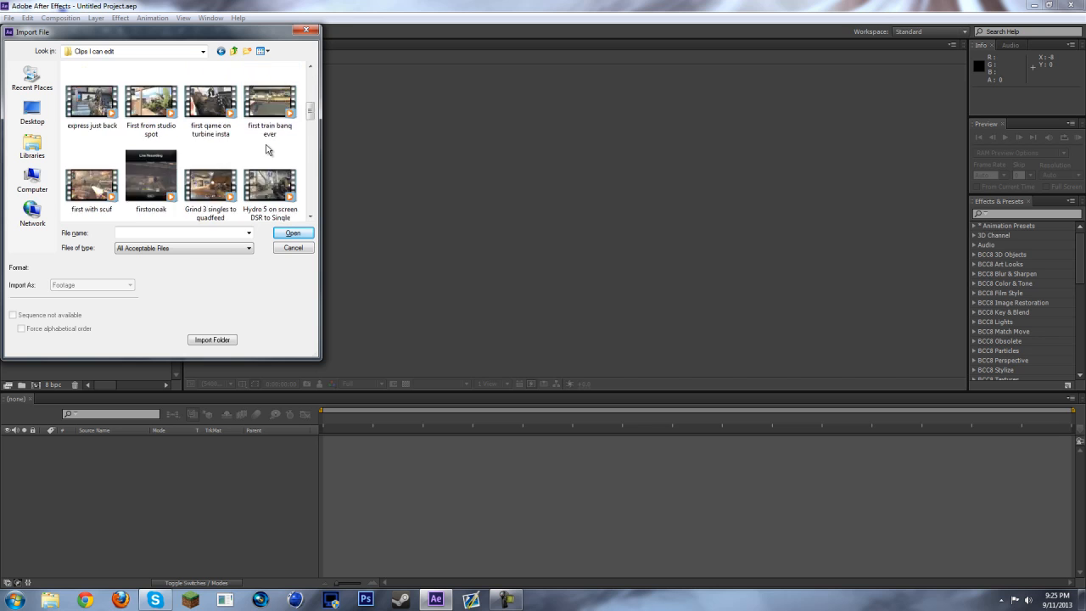
pyautogui.doubleClick(154, 103)
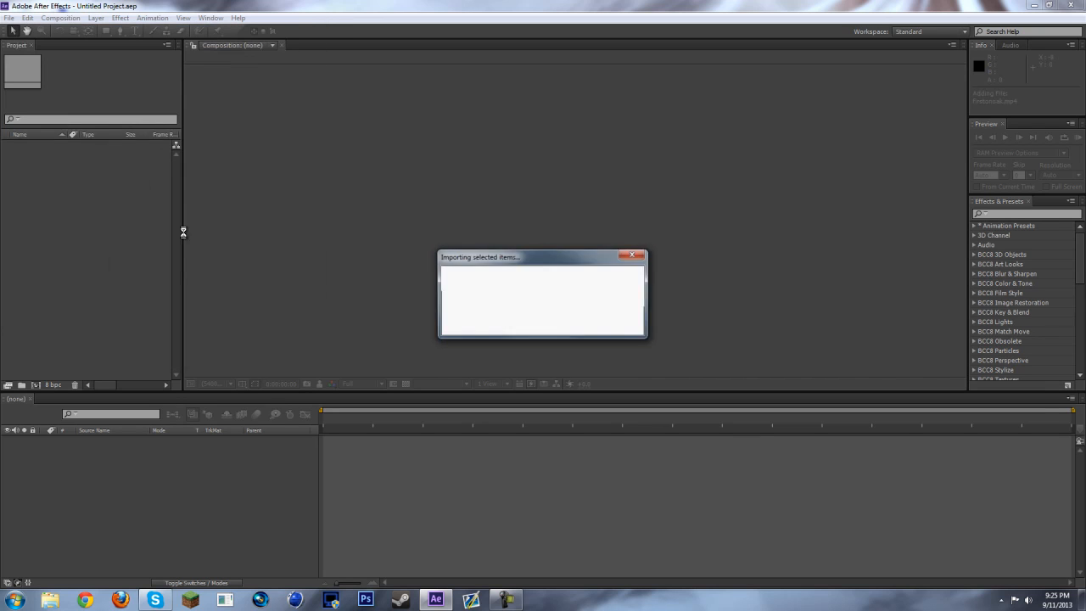
# Examine the imported firstonoak.mp4 clip's resolution, duration and frame rate in the project.
pyautogui.click(60, 148)
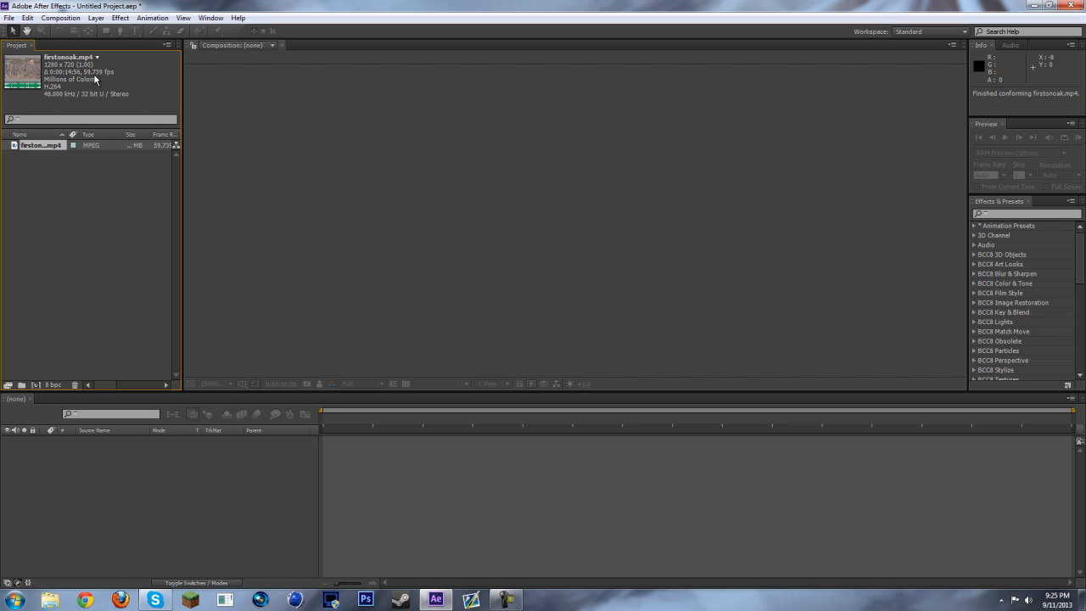
pyautogui.click(58, 202)
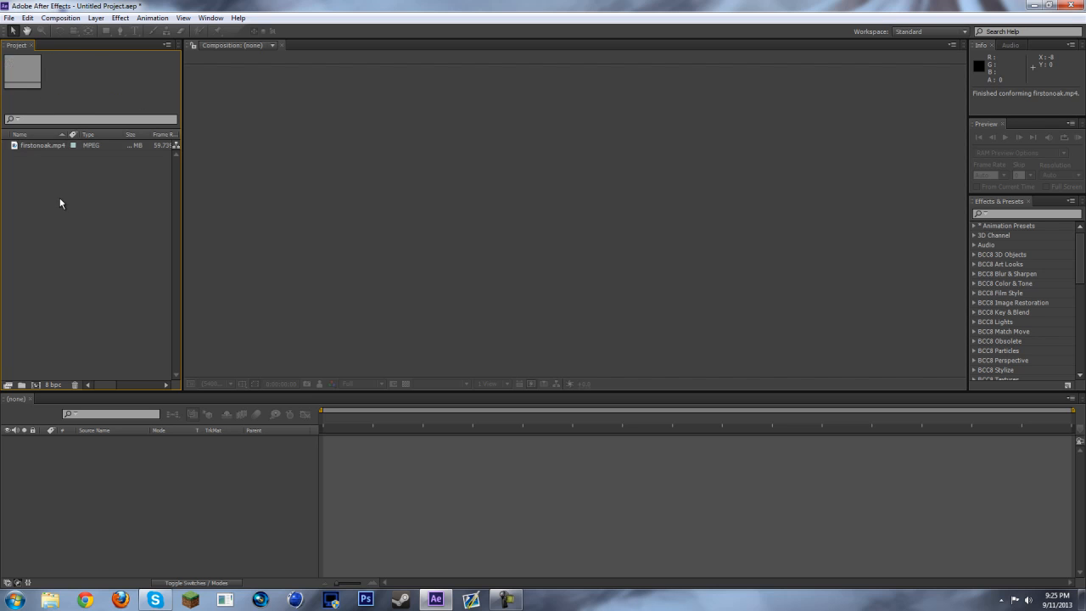
pyautogui.moveTo(52, 149)
pyautogui.mouseDown()
pyautogui.moveTo(55, 184)
pyautogui.moveTo(58, 165)
pyautogui.mouseUp()
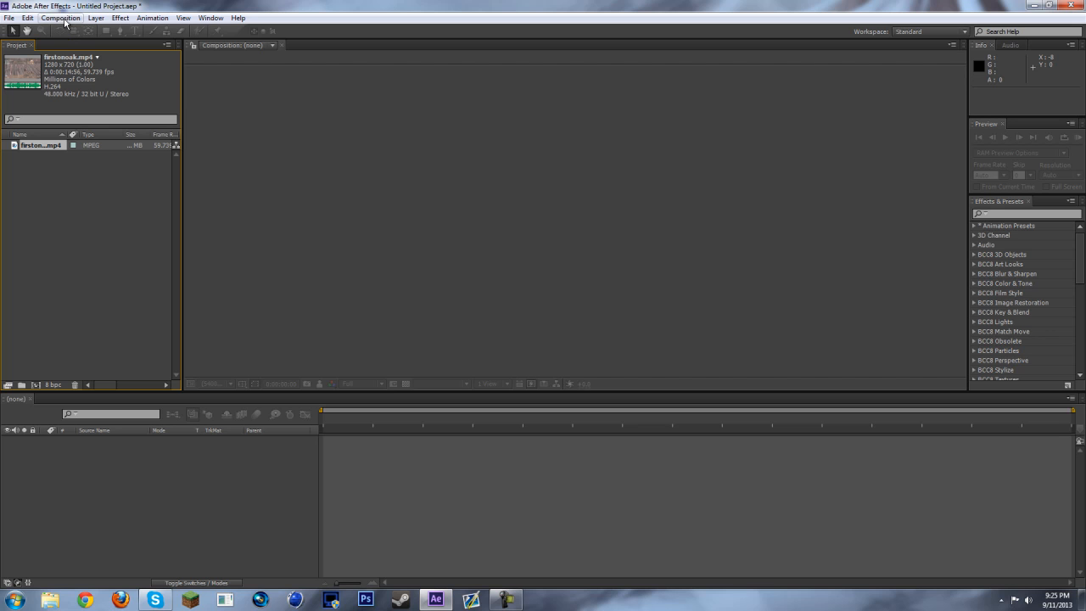
pyautogui.click(76, 255)
pyautogui.click(61, 18)
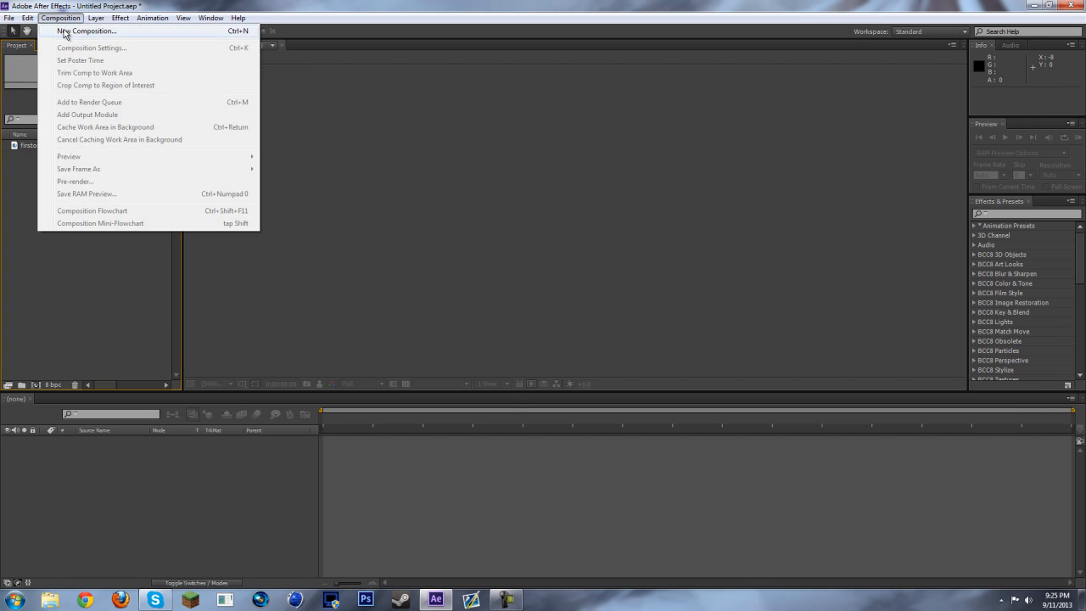
pyautogui.click(64, 32)
pyautogui.moveTo(391, 168); pyautogui.dragTo(399, 110)
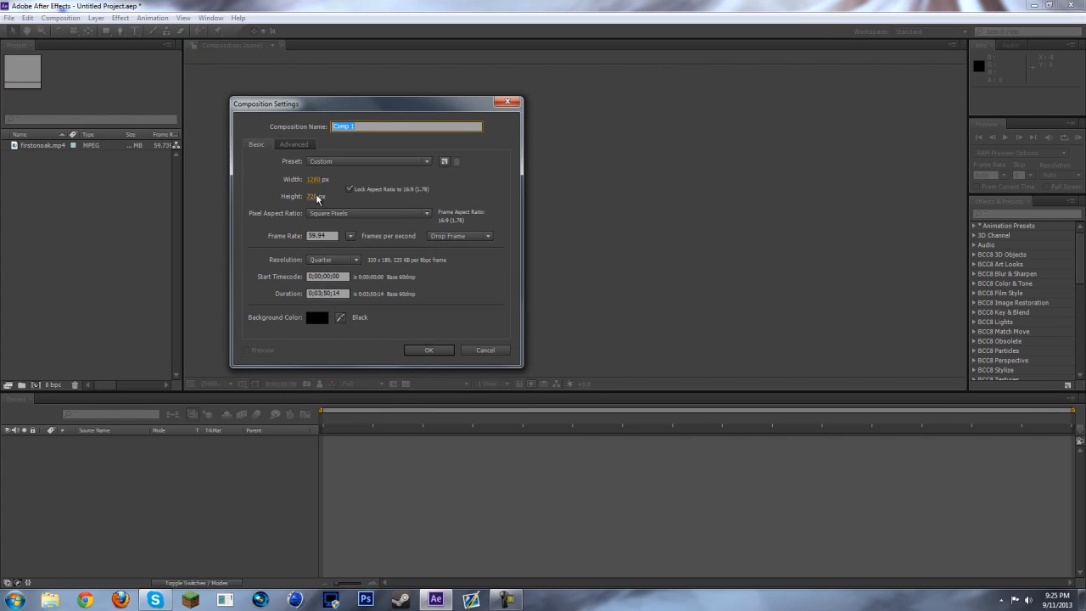
pyautogui.click(507, 102)
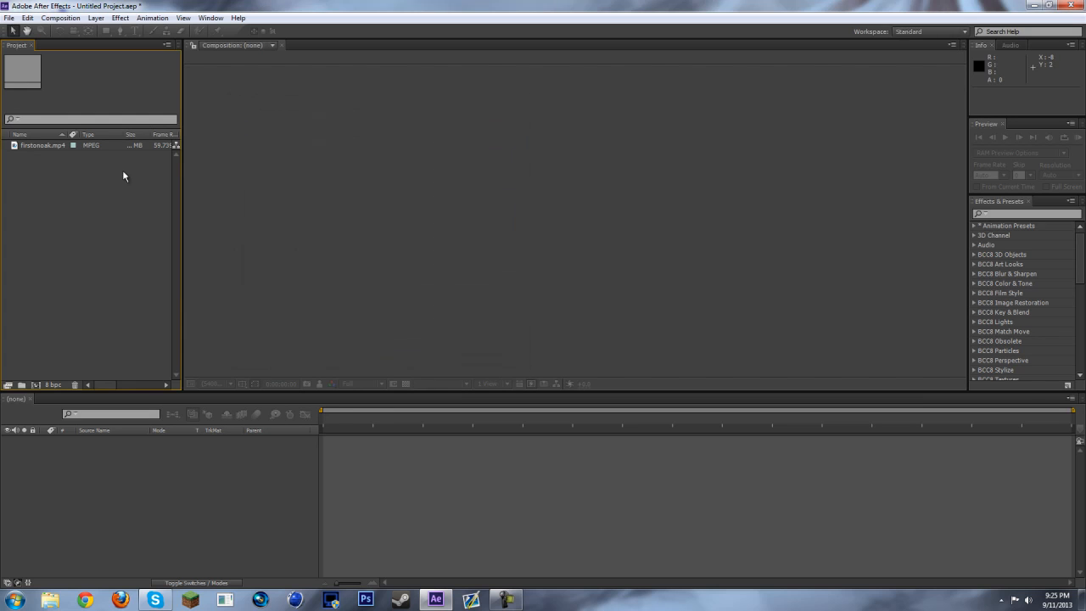
# Create a composition from the firstonoak.mp4 clip with matching settings and rename it Main.
pyautogui.click(51, 145)
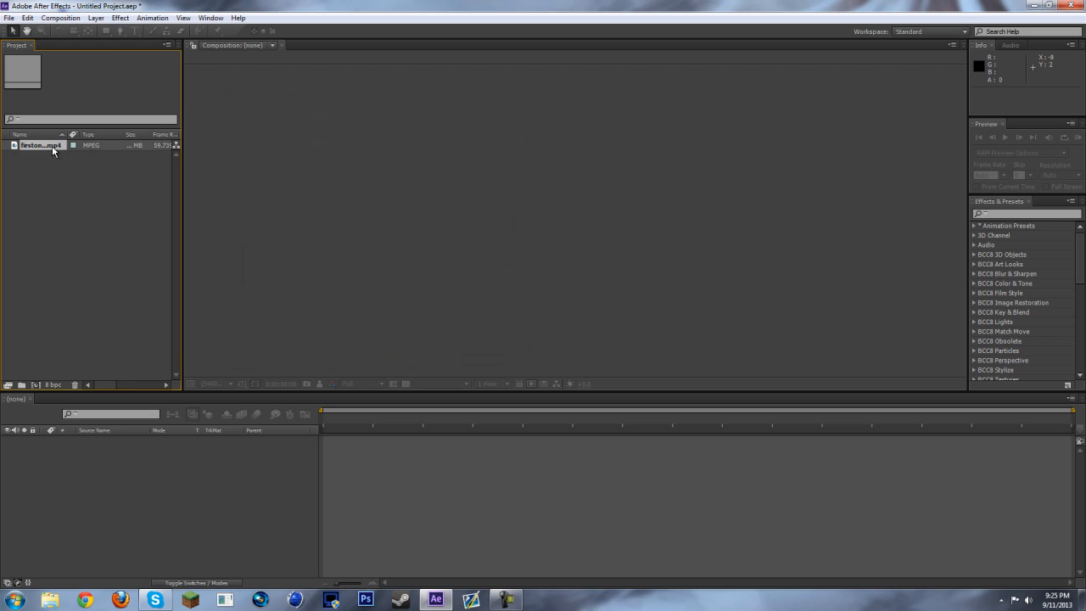
pyautogui.click(39, 384)
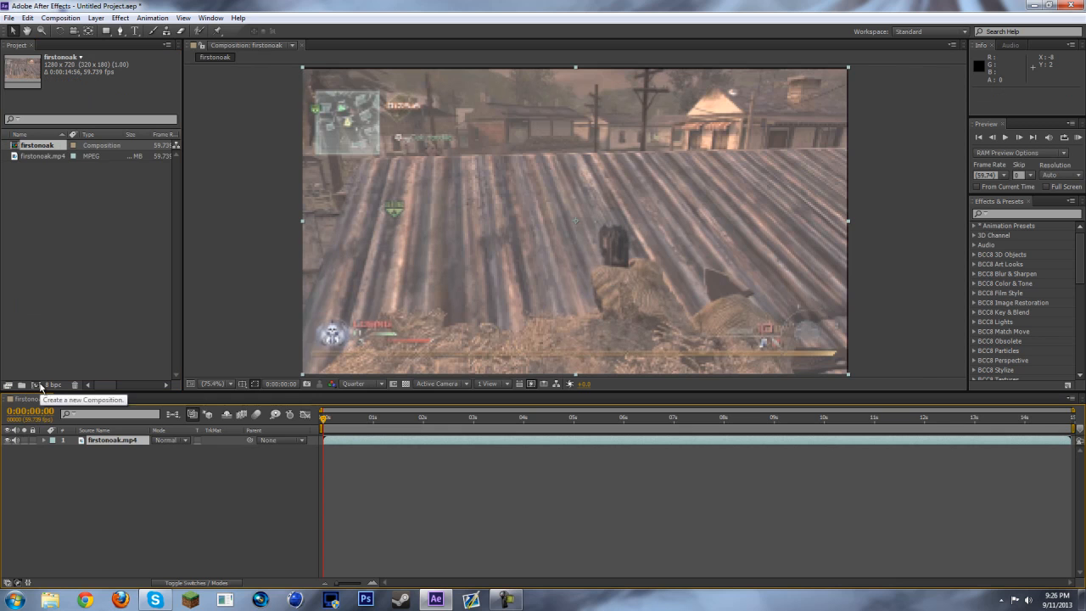
pyautogui.click(72, 17)
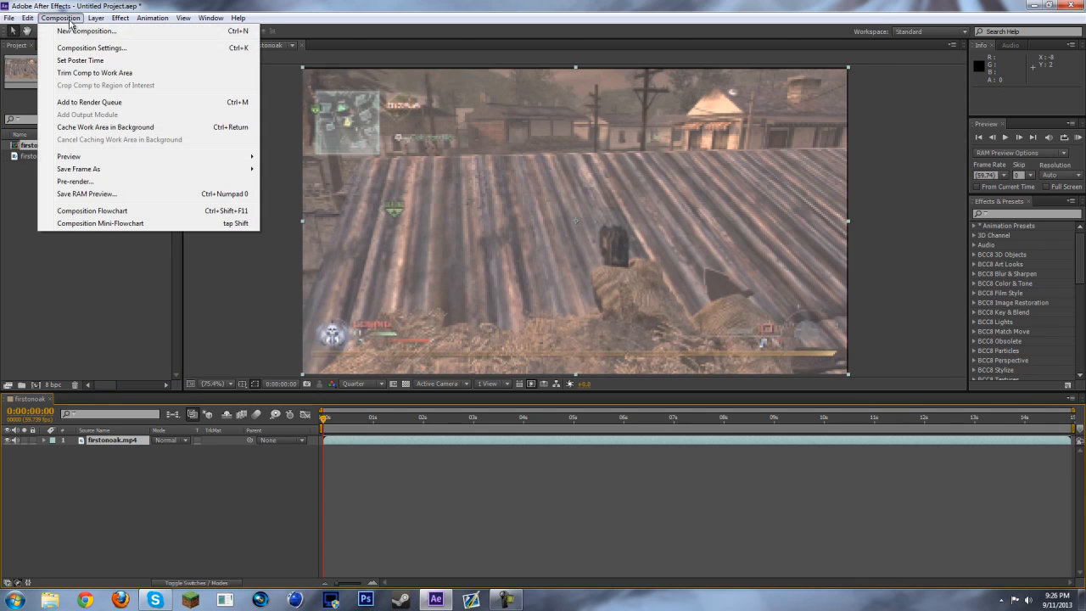
pyautogui.click(91, 49)
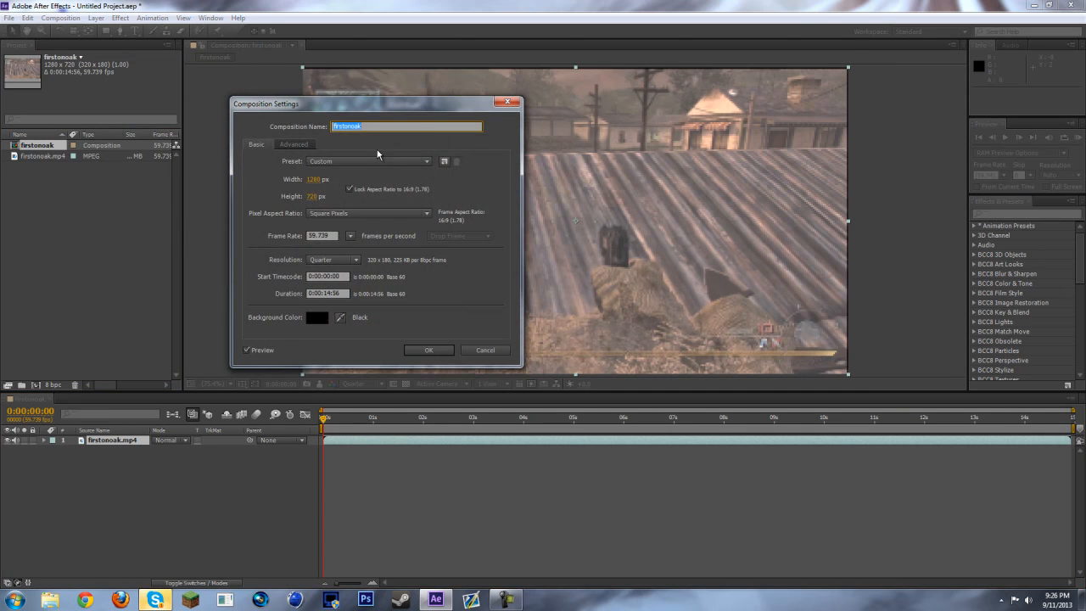
pyautogui.click(382, 129)
pyautogui.moveTo(343, 295); pyautogui.dragTo(333, 297)
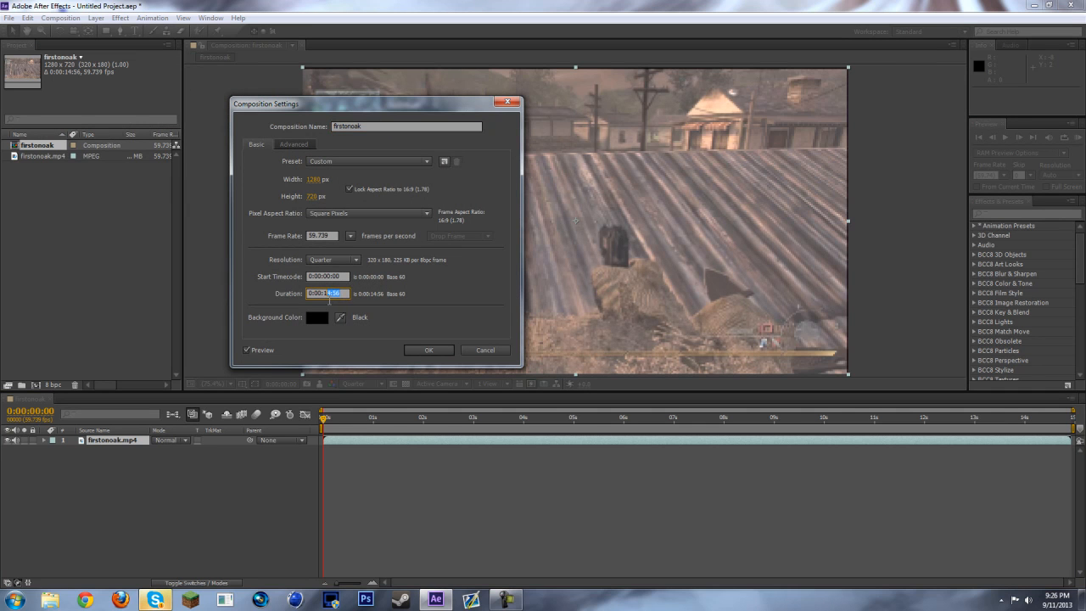
pyautogui.click(456, 279)
pyautogui.click(393, 127)
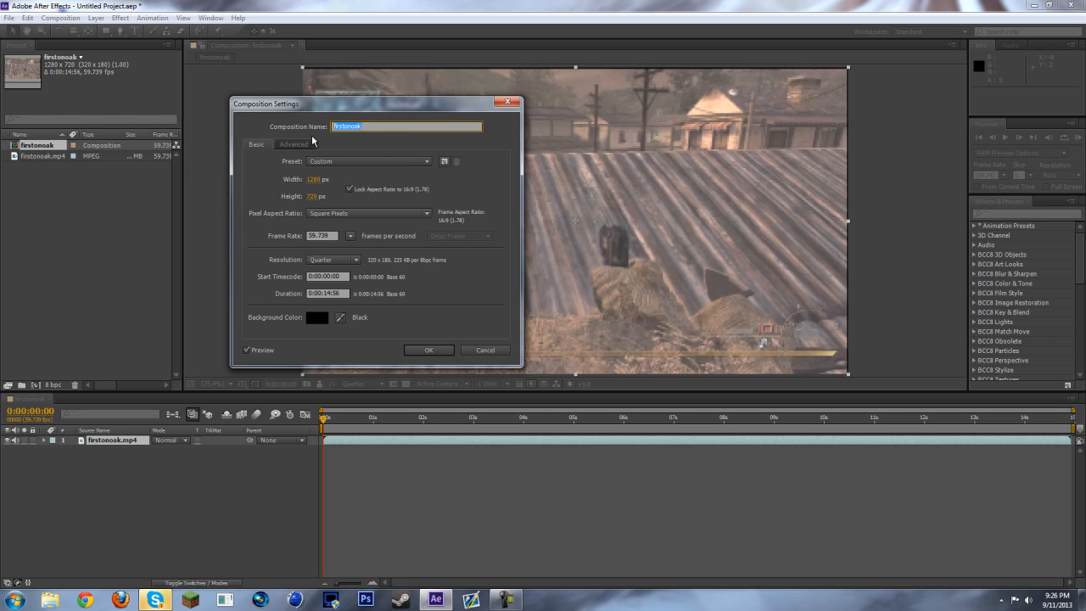
pyautogui.write('Main')
pyautogui.click(421, 352)
# Move the playhead to about 0:00:02:32 and compare the Full preview resolution with Quarter, leaving it at Quarter.
pyautogui.moveTo(322, 424); pyautogui.dragTo(415, 413)
pyautogui.click(449, 417)
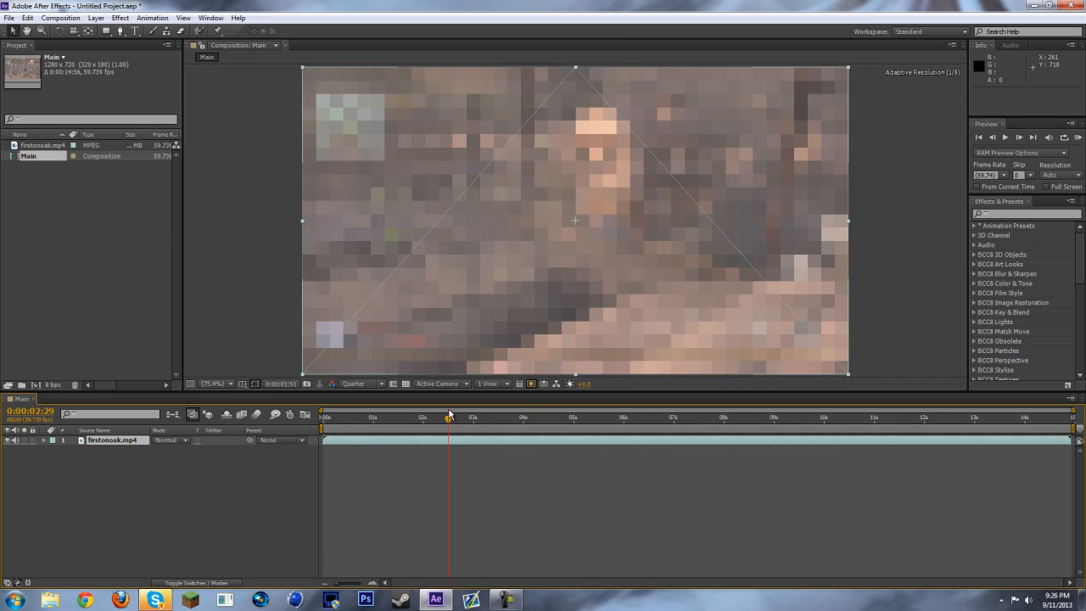
pyautogui.click(381, 386)
pyautogui.click(367, 415)
pyautogui.click(365, 384)
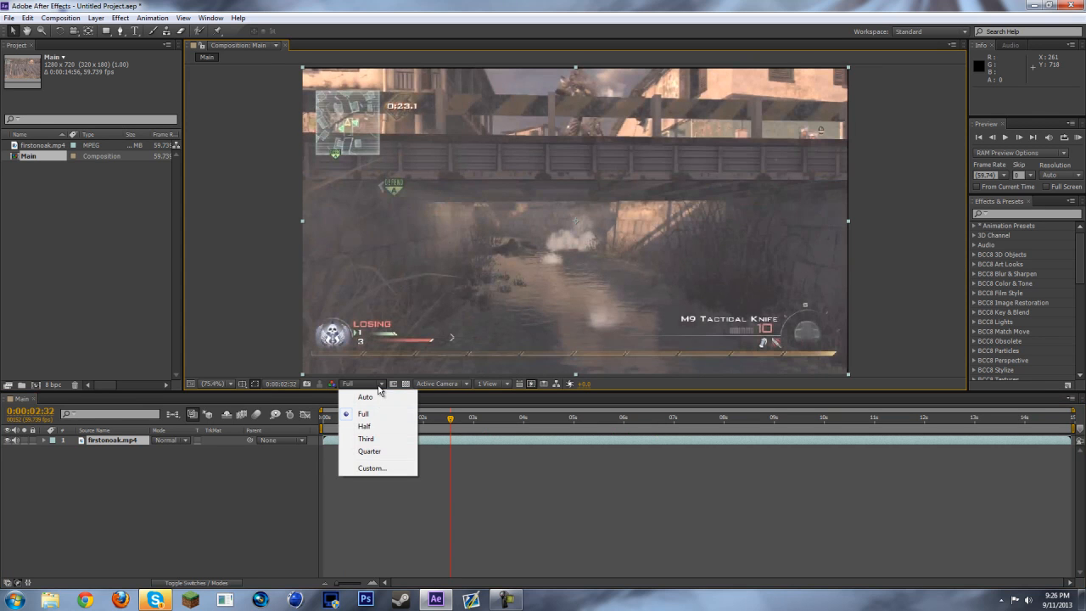
pyautogui.click(374, 452)
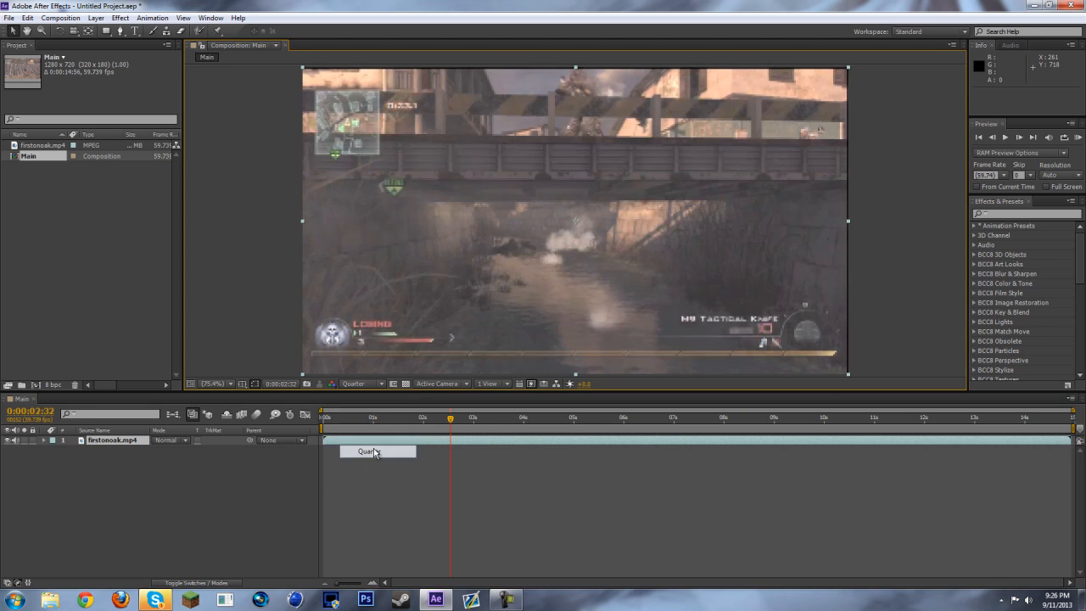
# Move the playhead to 0:00:00:11 and compare the Full preview resolution with Quarter, ending on Quarter.
pyautogui.click(333, 418)
pyautogui.click(365, 384)
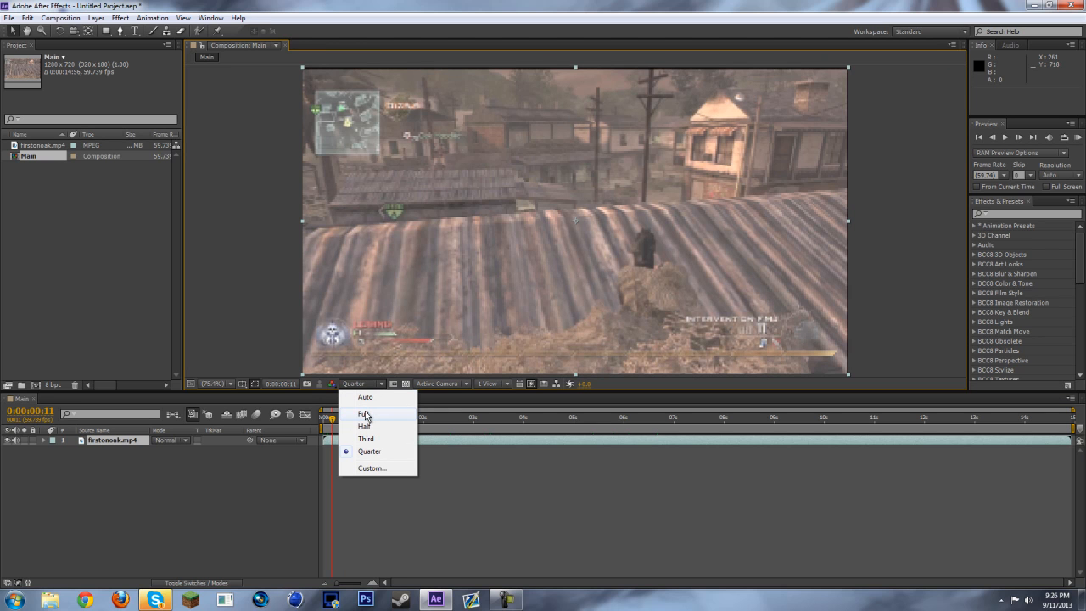
pyautogui.click(285, 458)
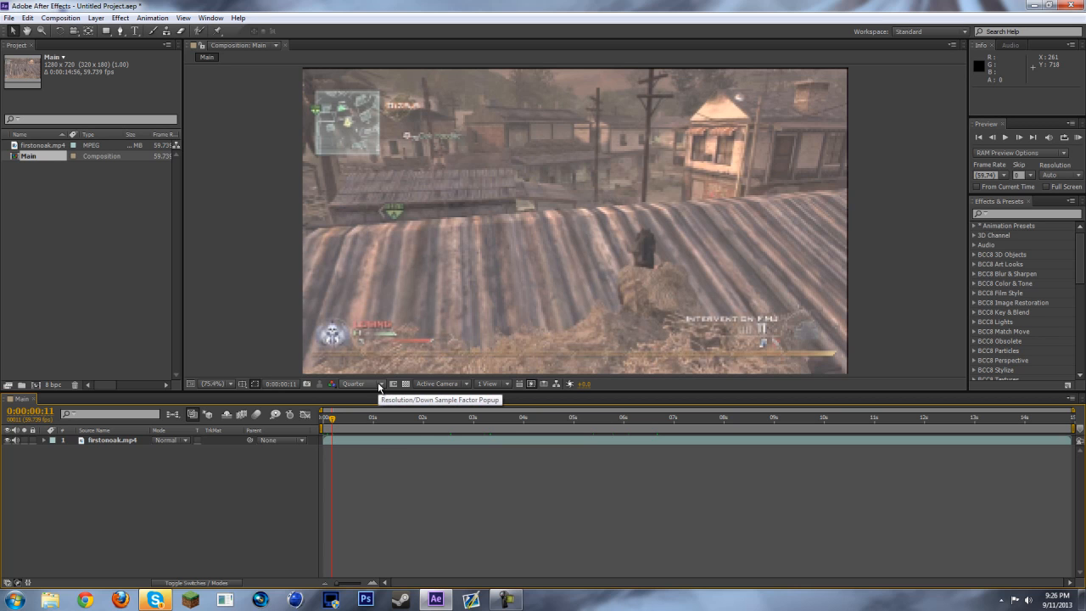
pyautogui.click(380, 387)
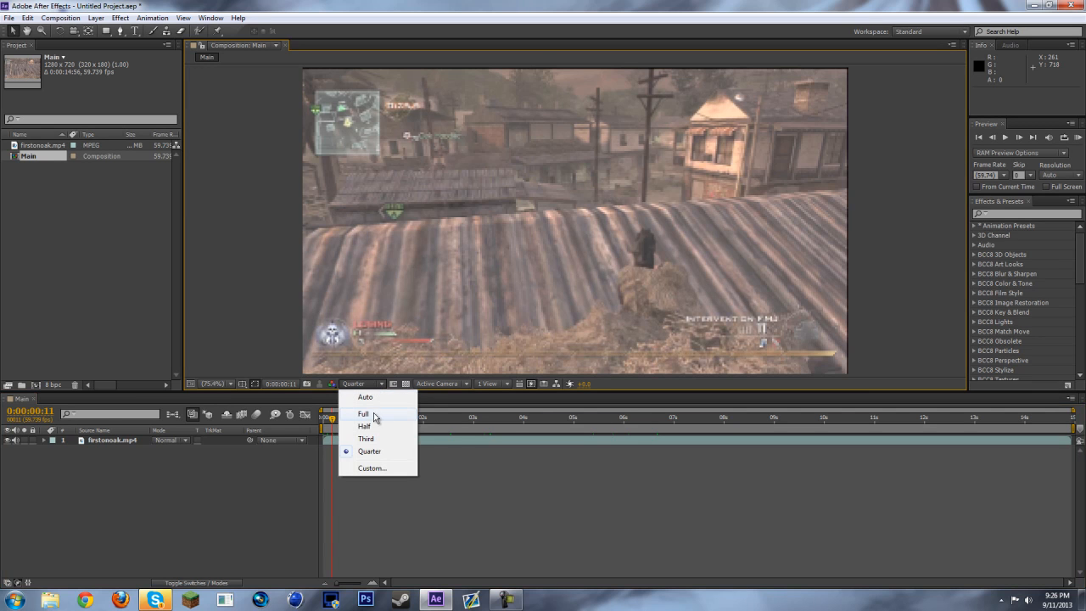
pyautogui.click(373, 415)
pyautogui.click(382, 386)
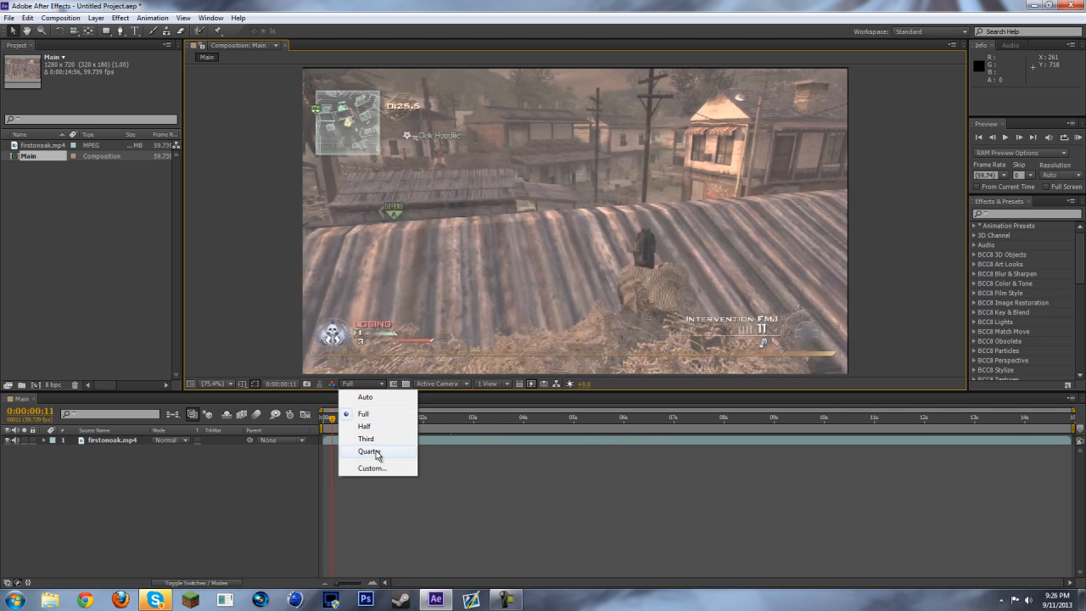
pyautogui.click(378, 454)
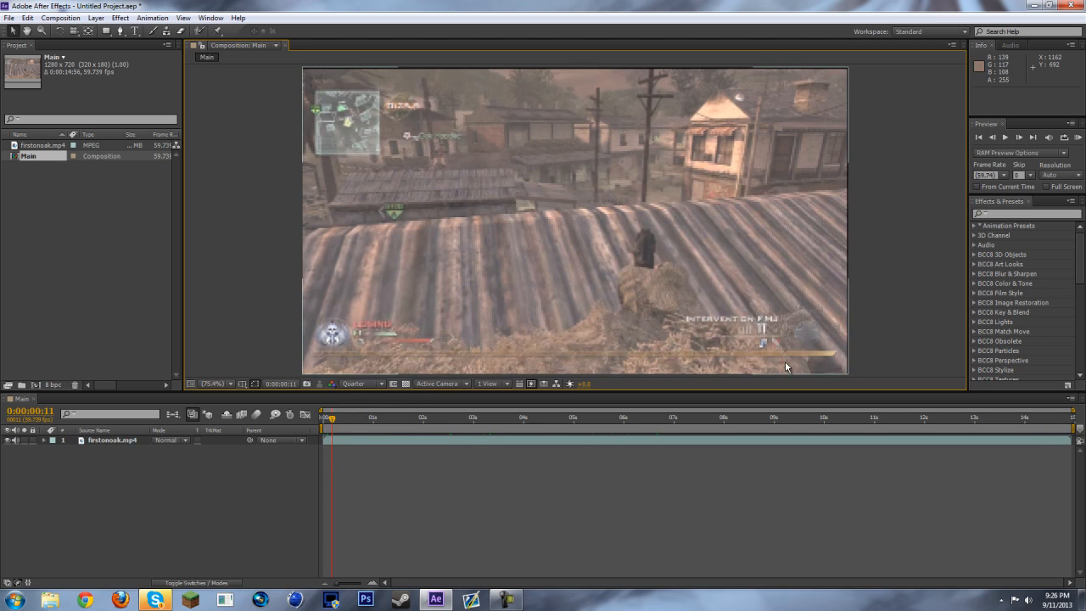
pyautogui.click(370, 384)
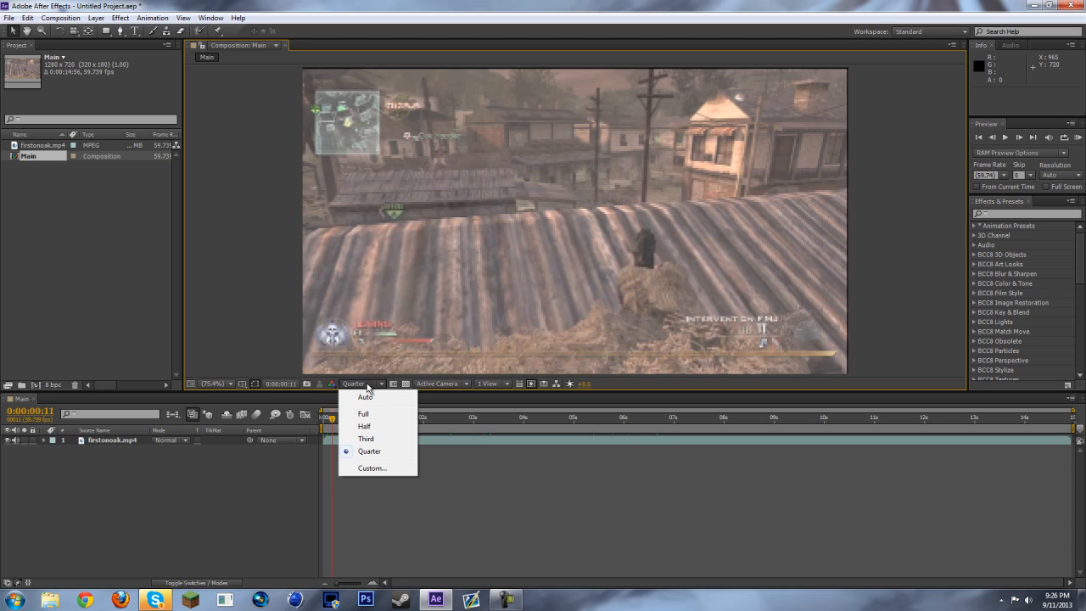
pyautogui.click(293, 467)
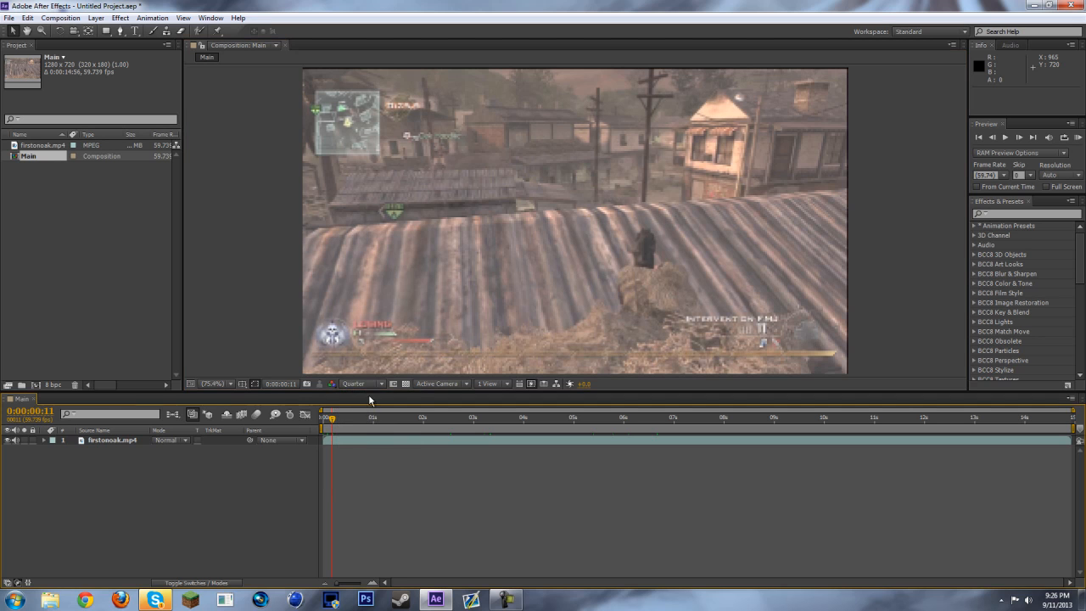
pyautogui.click(376, 385)
pyautogui.click(273, 468)
# Move the playhead to 0:00:00:01, play the composition with standard playback and stop it at 0:00:01:50.
pyautogui.moveTo(332, 423); pyautogui.dragTo(325, 421)
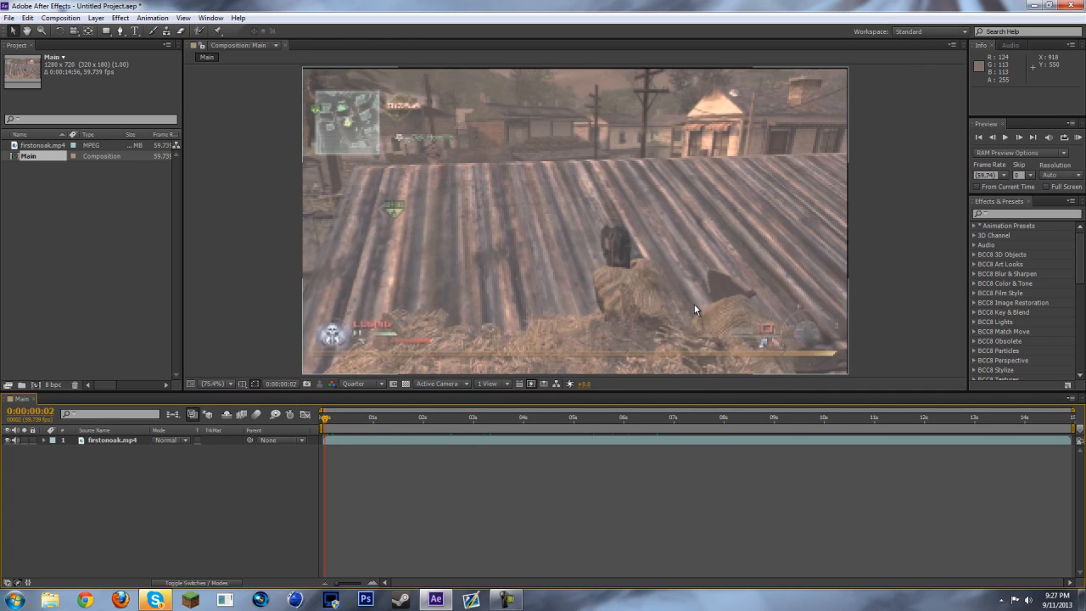
pyautogui.moveTo(330, 422)
pyautogui.mouseDown()
pyautogui.moveTo(369, 421)
pyautogui.moveTo(323, 421)
pyautogui.mouseUp()
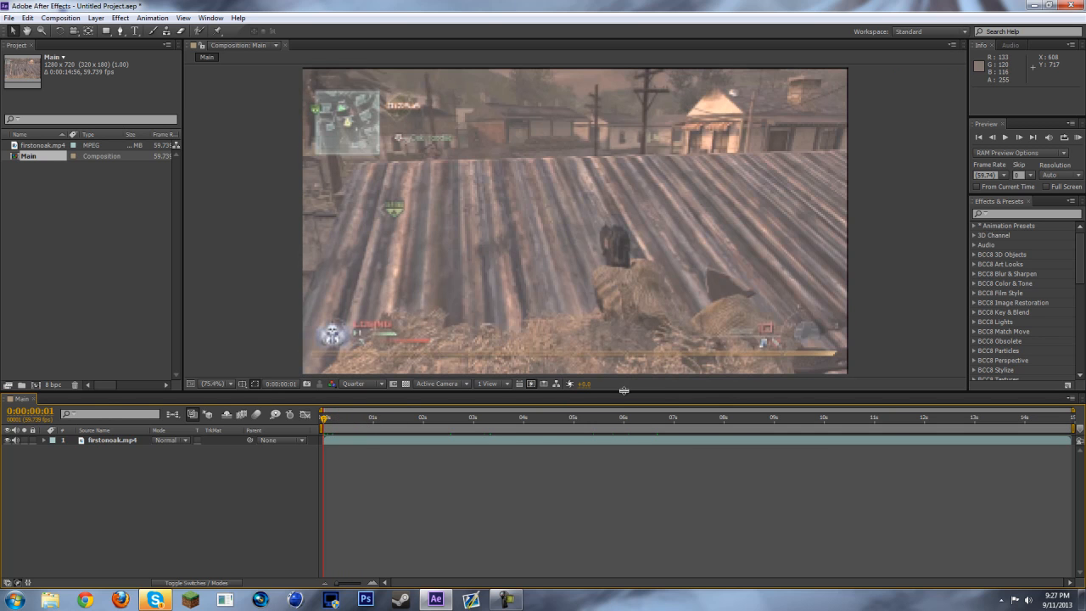
pyautogui.click(1006, 136)
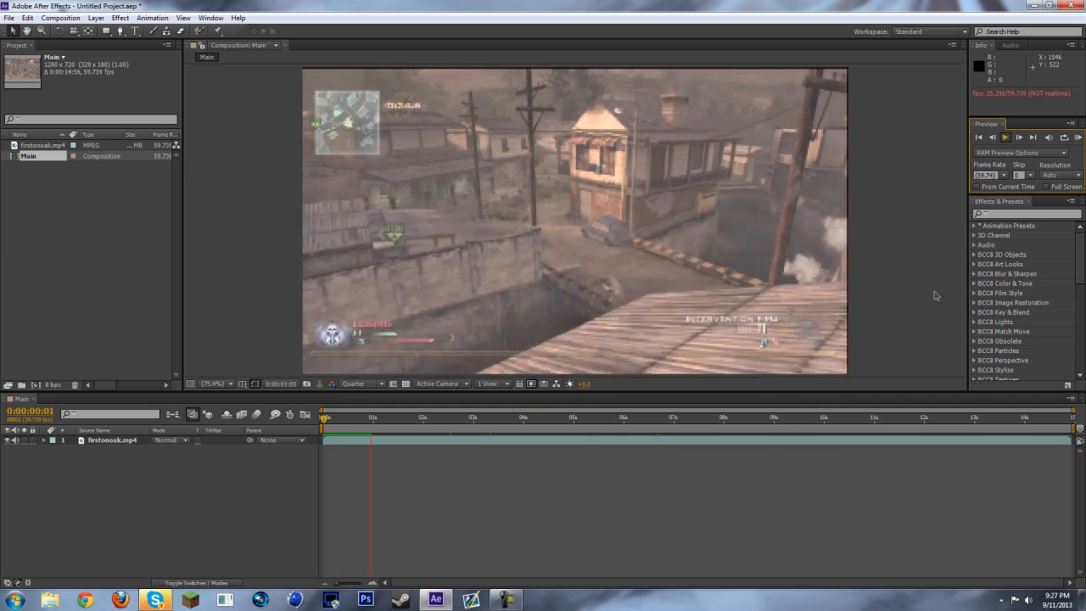
pyautogui.press('space')
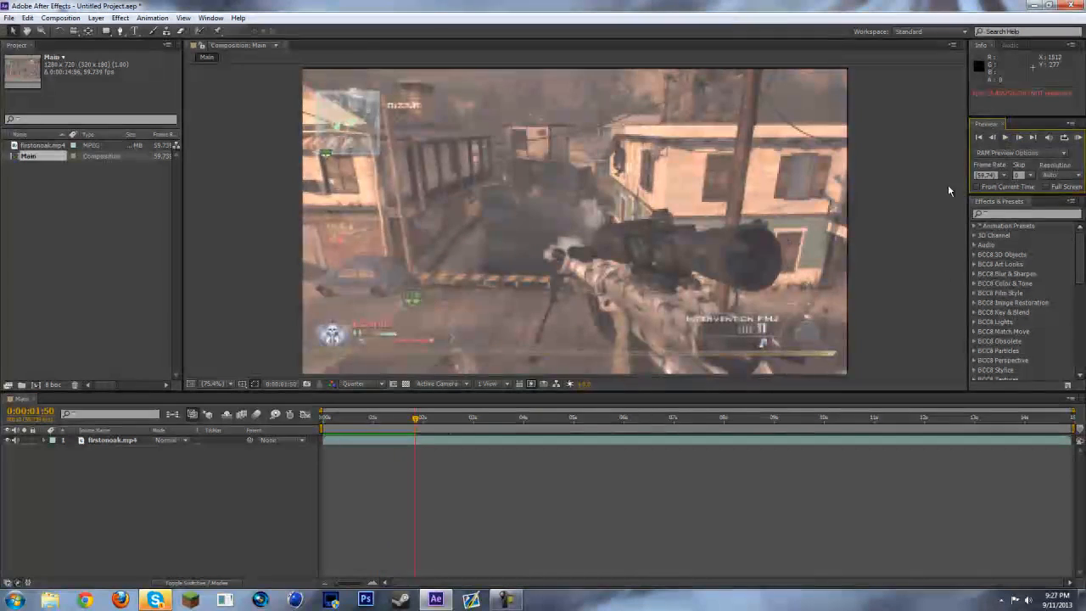
# Render a RAM preview of the Main composition partway, watch the cached frames play and stop playback.
pyautogui.click(1080, 138)
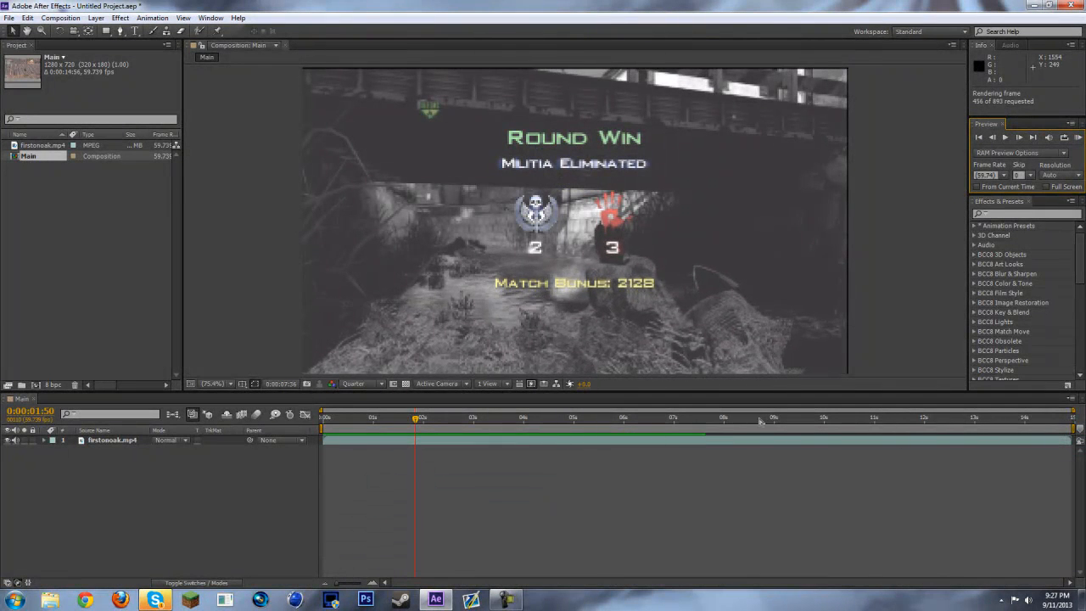
pyautogui.press('space')
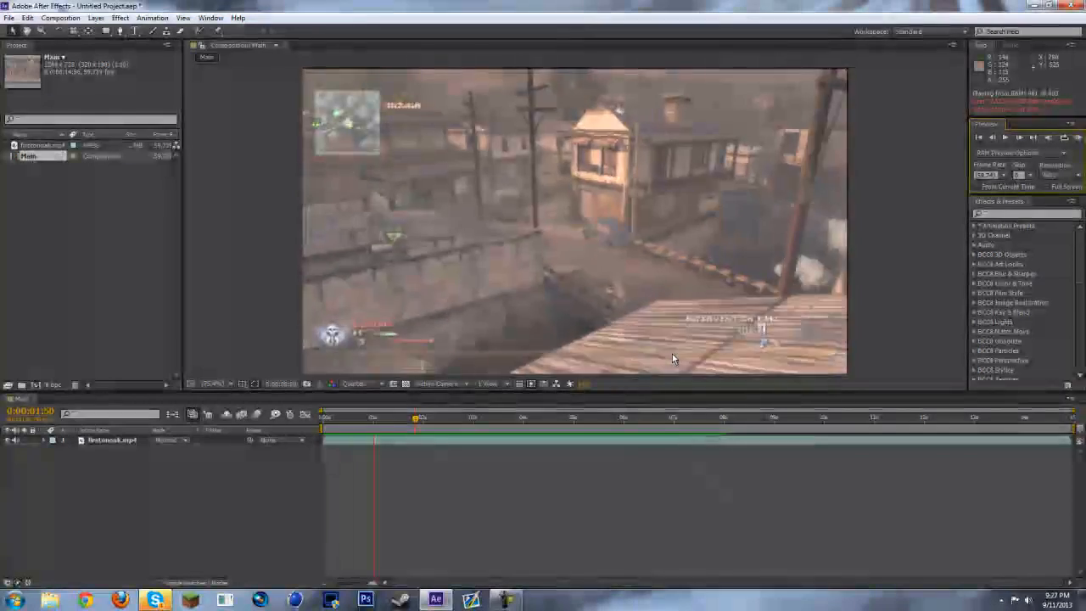
pyautogui.press('space')
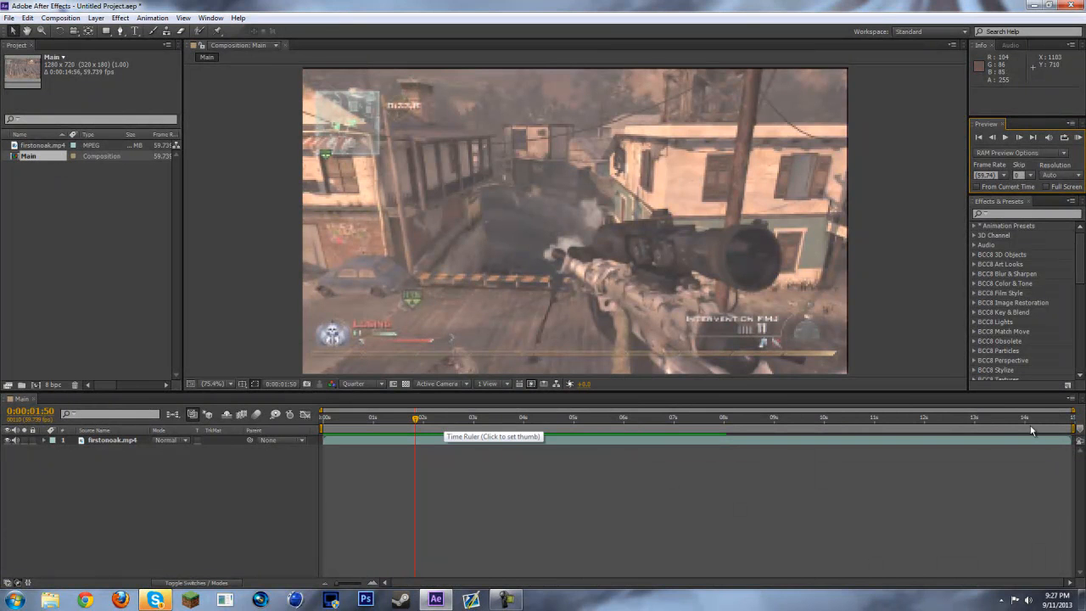
# Resize and shift the work area so that it runs from 0:00:00:00 to 0:00:06:22.
pyautogui.moveTo(1073, 427); pyautogui.dragTo(567, 429)
pyautogui.moveTo(498, 428)
pyautogui.mouseDown()
pyautogui.moveTo(692, 429)
pyautogui.moveTo(497, 428)
pyautogui.mouseUp()
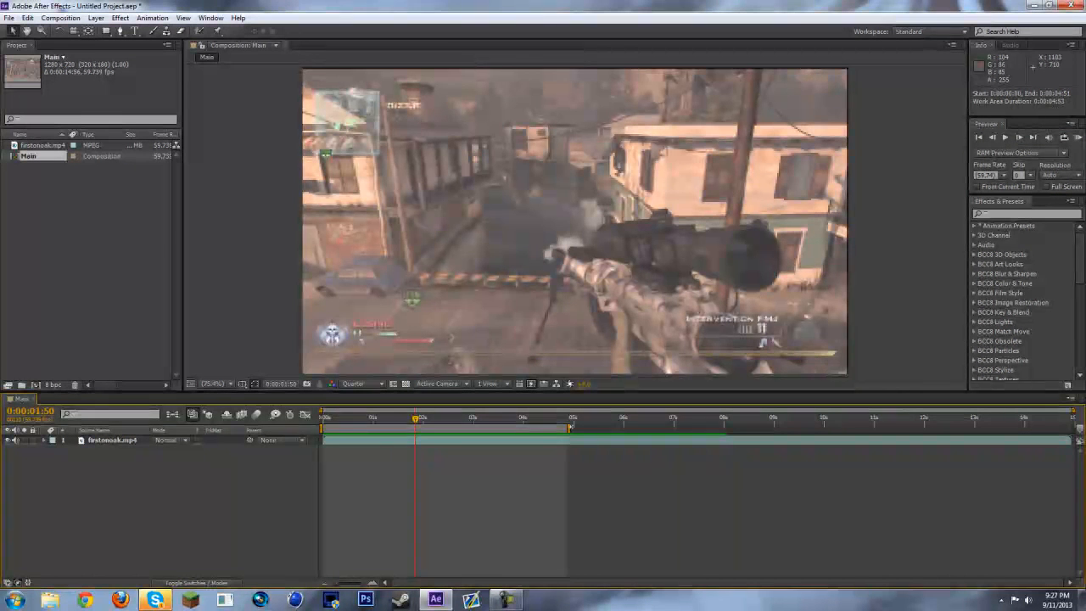
pyautogui.moveTo(571, 429); pyautogui.dragTo(629, 429)
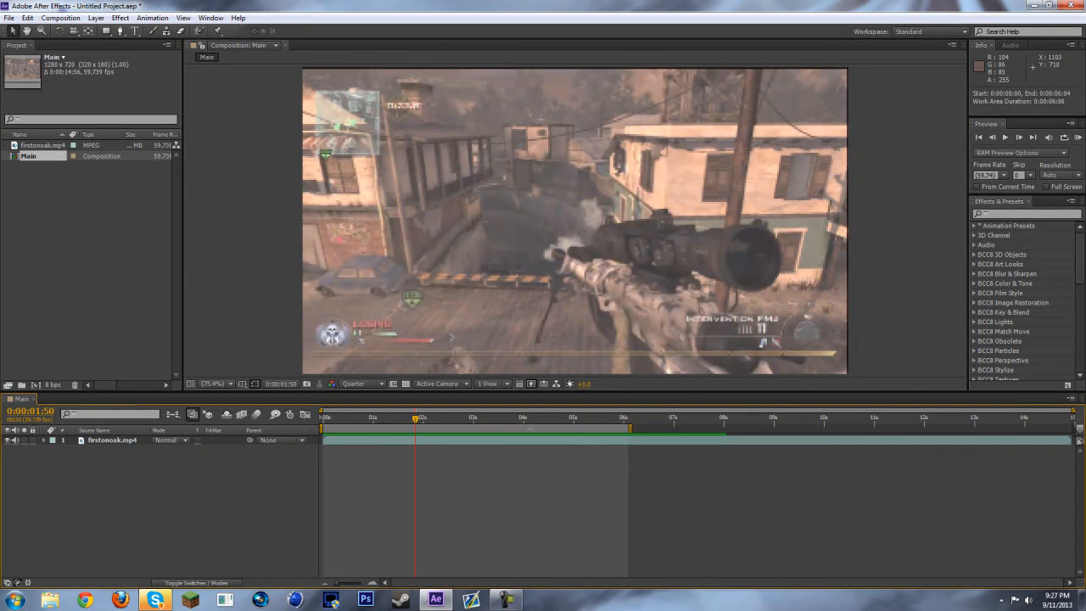
pyautogui.moveTo(526, 430); pyautogui.dragTo(701, 429)
pyautogui.moveTo(498, 428); pyautogui.dragTo(322, 428)
# Shorten the work area so it ends at 0:00:02:52, using the playhead as a guide, and move the playhead to 0:00:00:14.
pyautogui.moveTo(704, 433); pyautogui.dragTo(467, 428)
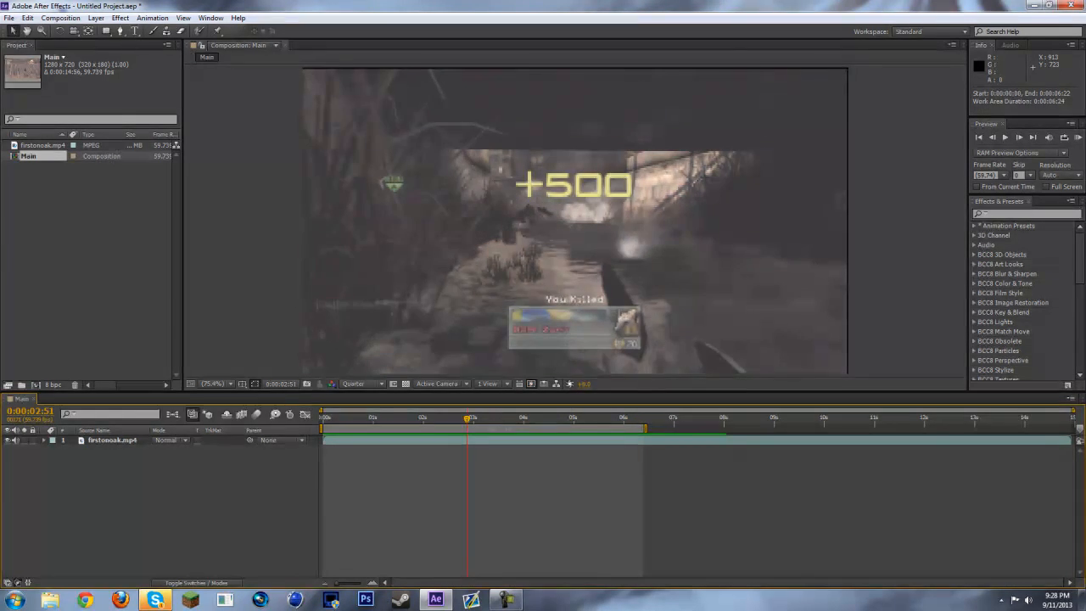
pyautogui.moveTo(647, 428); pyautogui.dragTo(470, 429)
pyautogui.moveTo(404, 418); pyautogui.dragTo(335, 425)
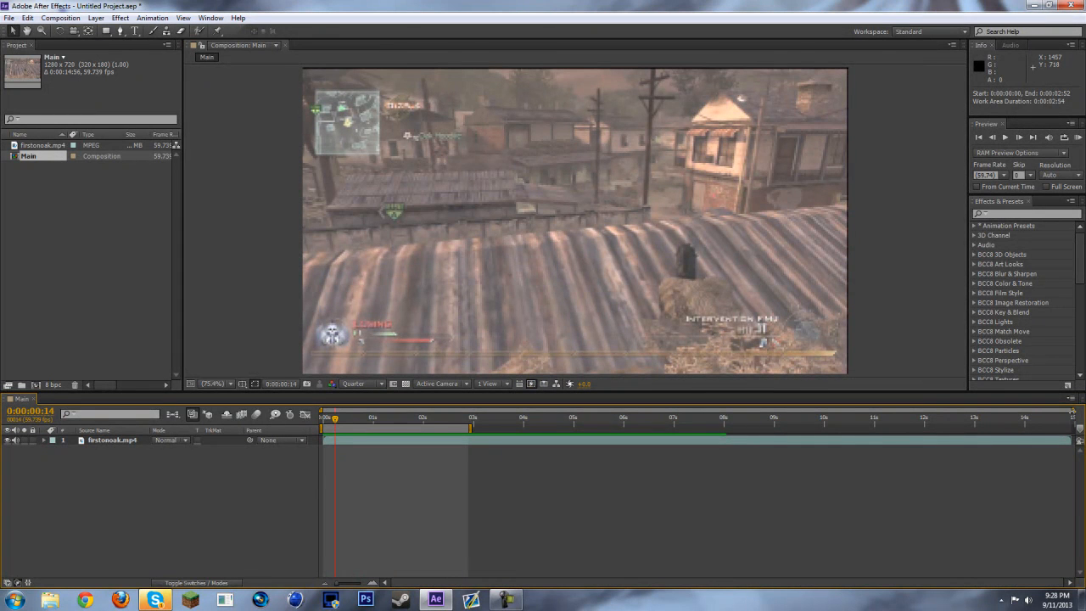
# Zoom the timeline in to individual frames, move the playhead to 0:00:00:15 and widen the visible time range to about 0:00:07:52.
pyautogui.moveTo(1072, 416); pyautogui.dragTo(350, 412)
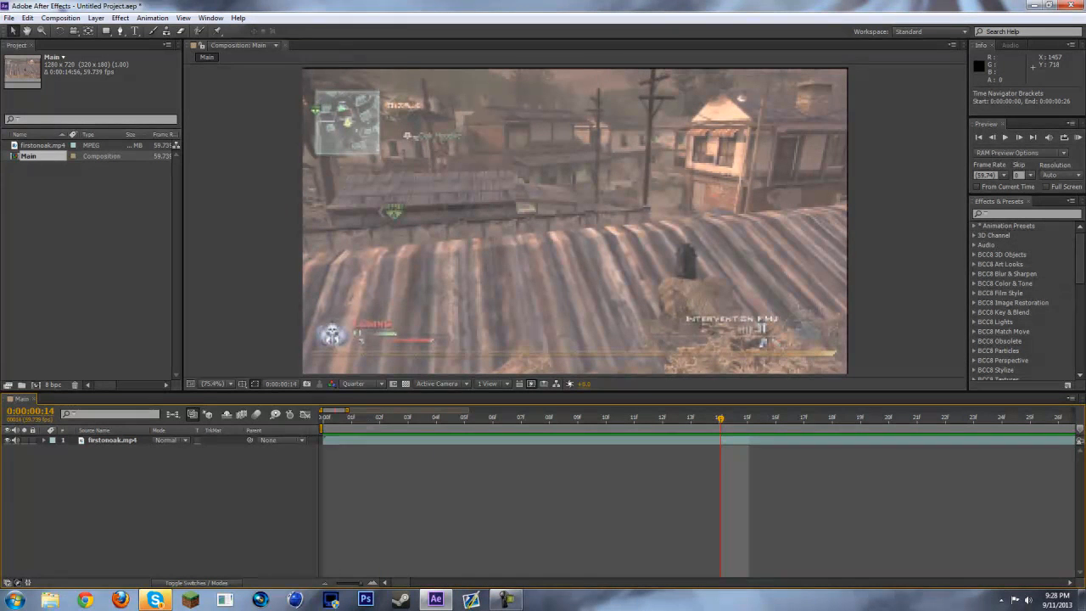
pyautogui.moveTo(379, 420); pyautogui.dragTo(748, 416)
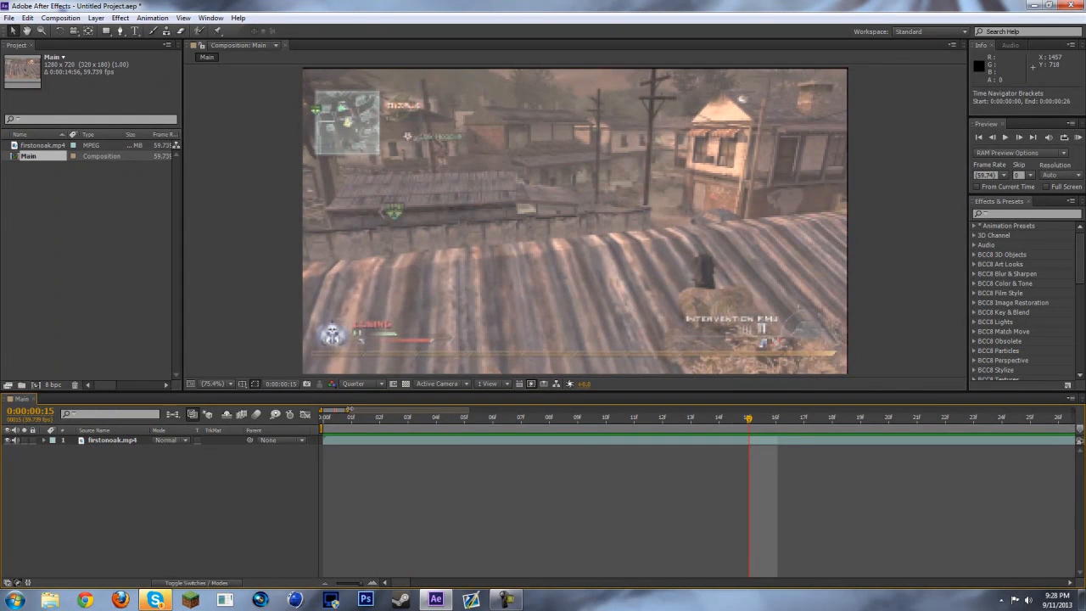
pyautogui.moveTo(351, 409); pyautogui.dragTo(719, 410)
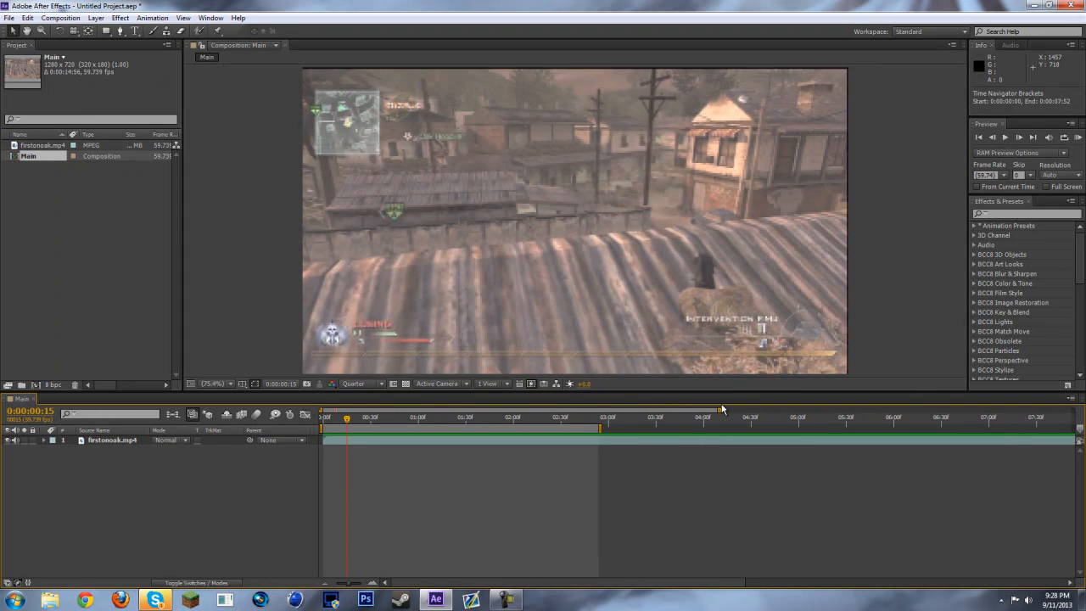
# Shift the work area to start at about 0:00:01:42 and slide the firstonoak.mp4 layer to start at 0:00:00:39.
pyautogui.moveTo(552, 432); pyautogui.dragTo(480, 425)
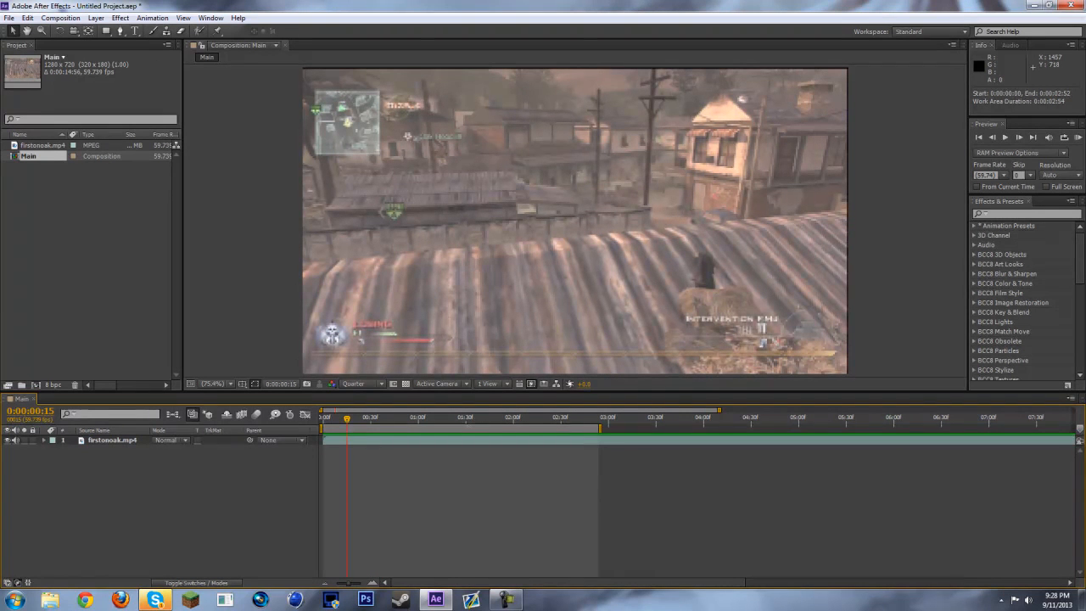
pyautogui.moveTo(601, 427); pyautogui.dragTo(717, 431)
pyautogui.moveTo(443, 439); pyautogui.dragTo(598, 438)
pyautogui.moveTo(351, 419); pyautogui.dragTo(386, 427)
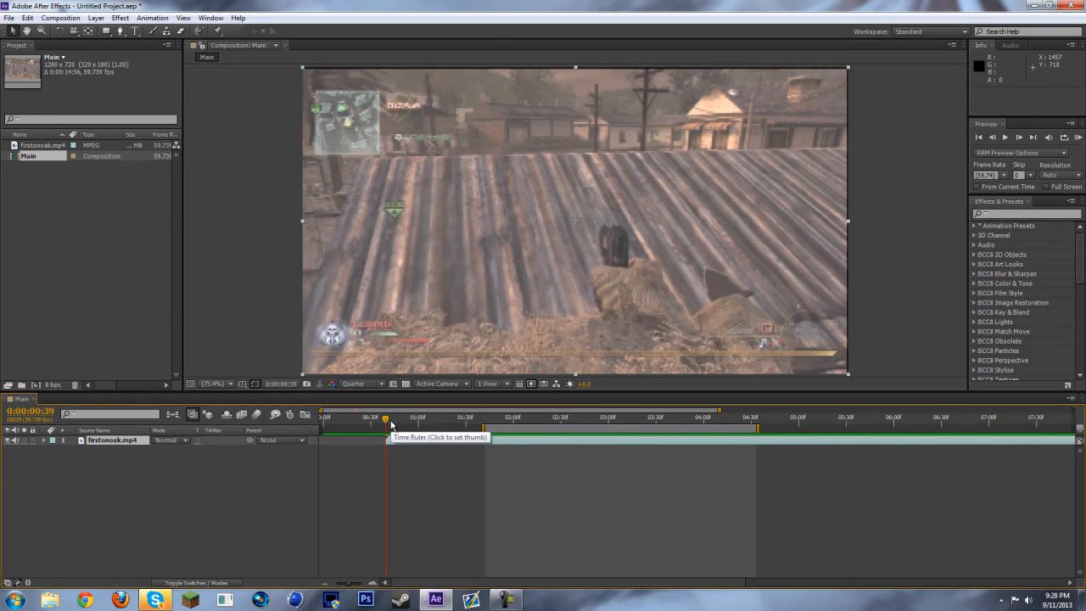
# Return the playhead and the firstonoak.mp4 layer to 0:00:00:00 and set the work area from 0:00:00:00 to 0:00:02:49.
pyautogui.press('Home')
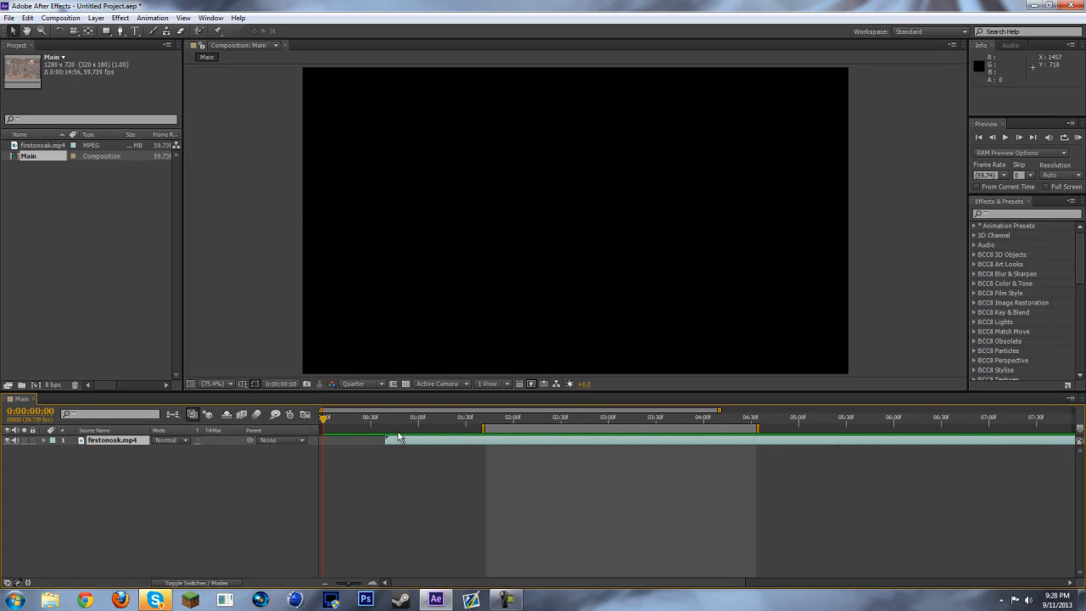
pyautogui.moveTo(499, 428); pyautogui.dragTo(295, 462)
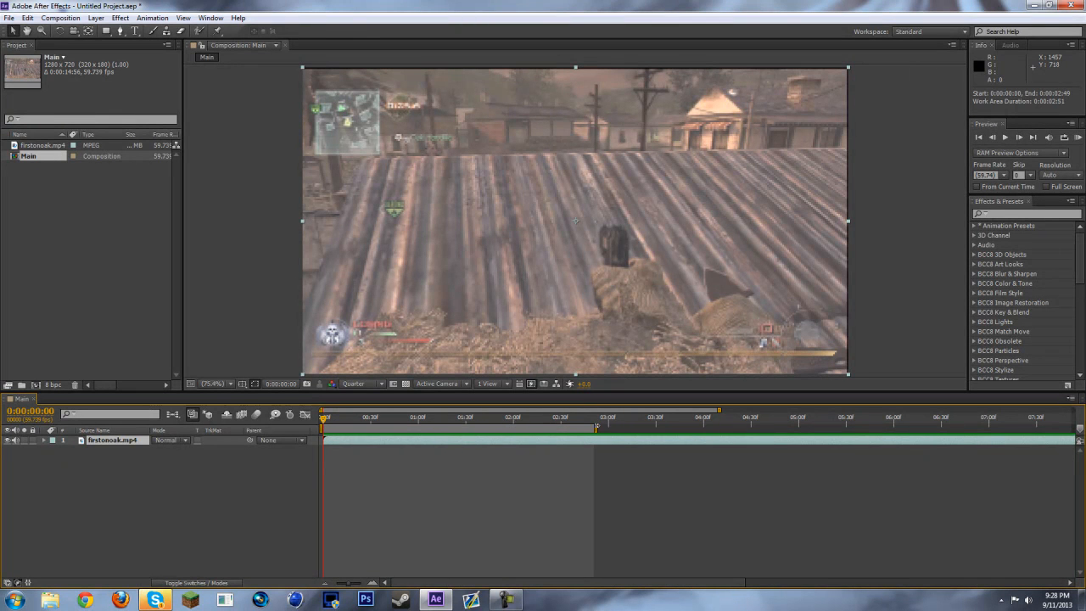